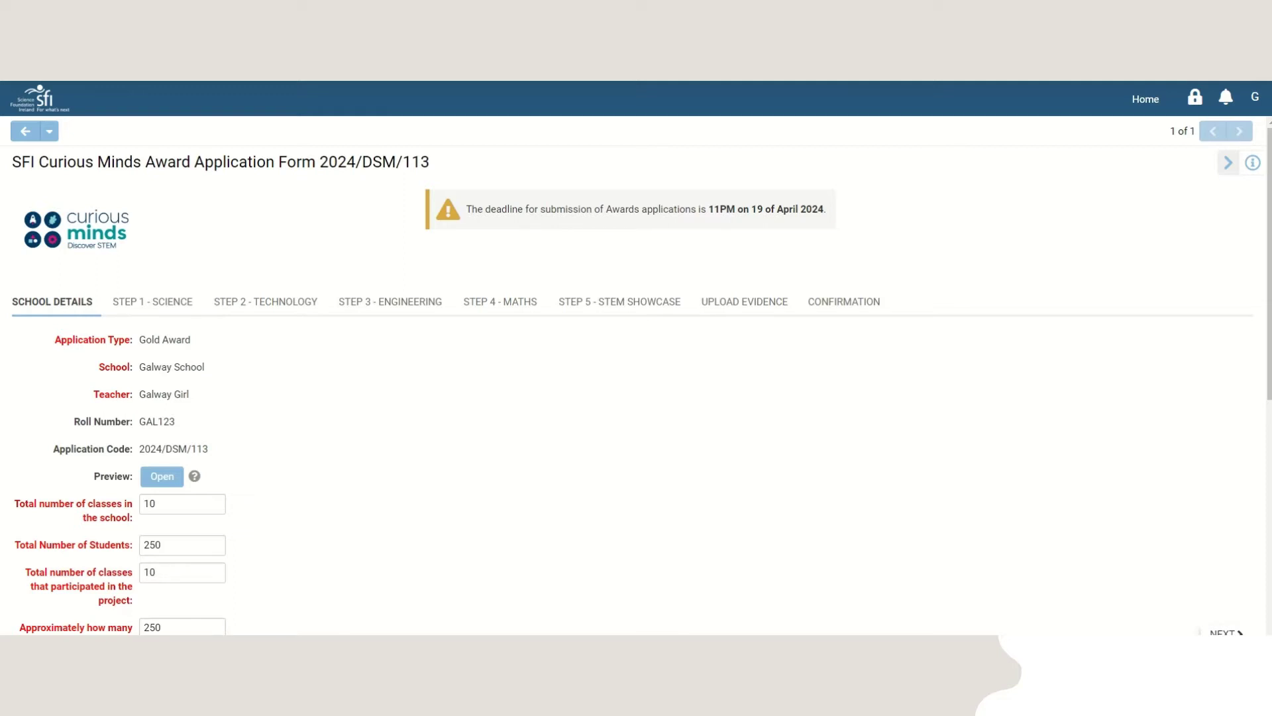
pyautogui.scroll(-1, 557, 308)
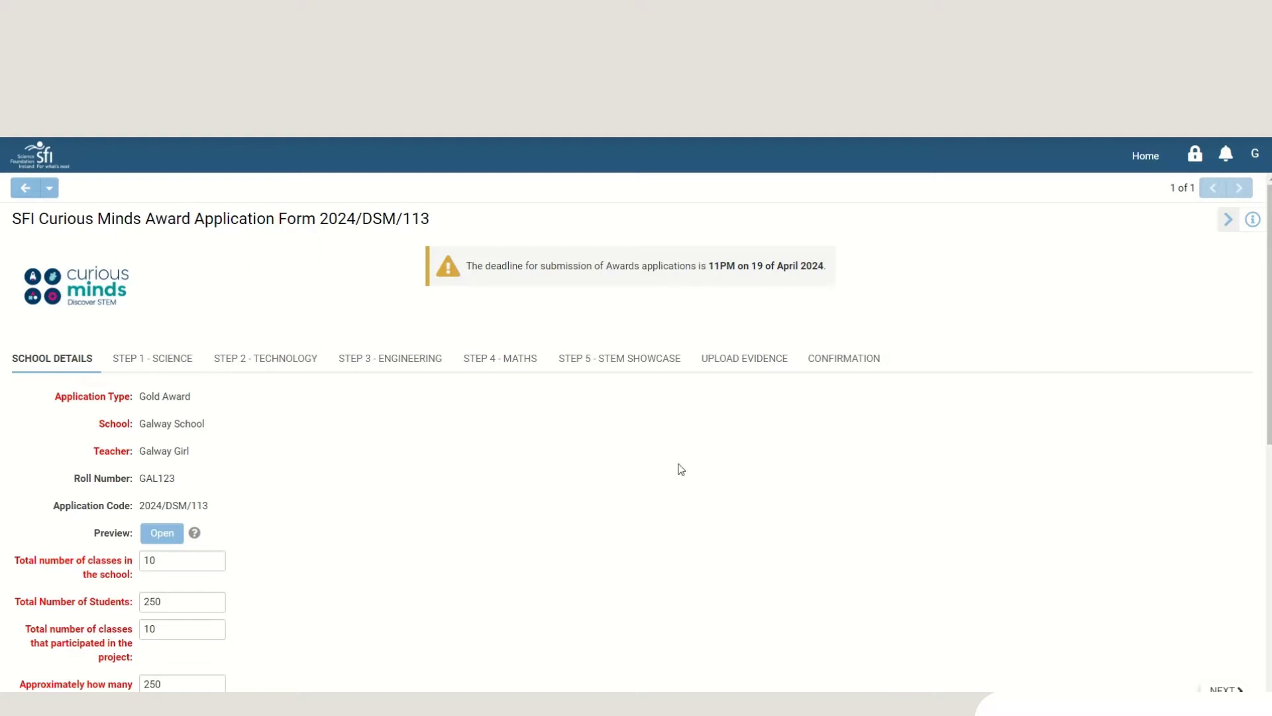
pyautogui.scroll(-4, 648, 482)
pyautogui.scroll(-4, 647, 482)
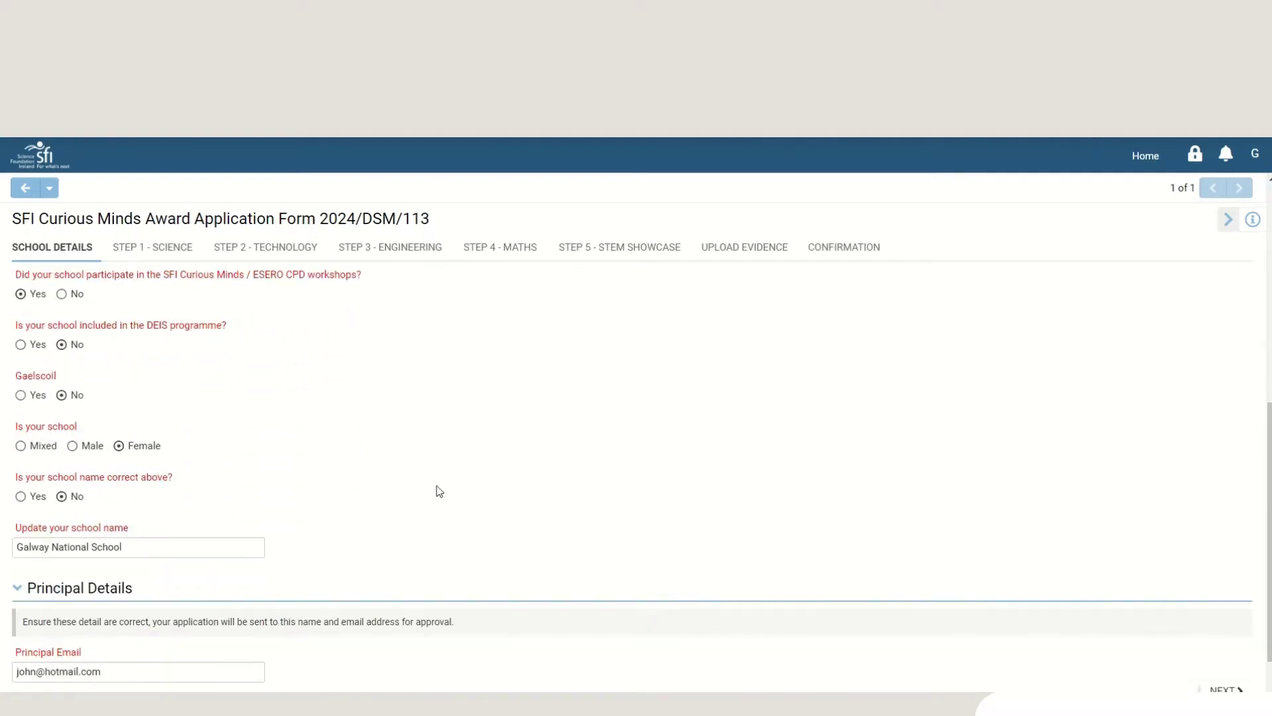
pyautogui.click(63, 503)
pyautogui.moveTo(142, 547); pyautogui.dragTo(1, 553)
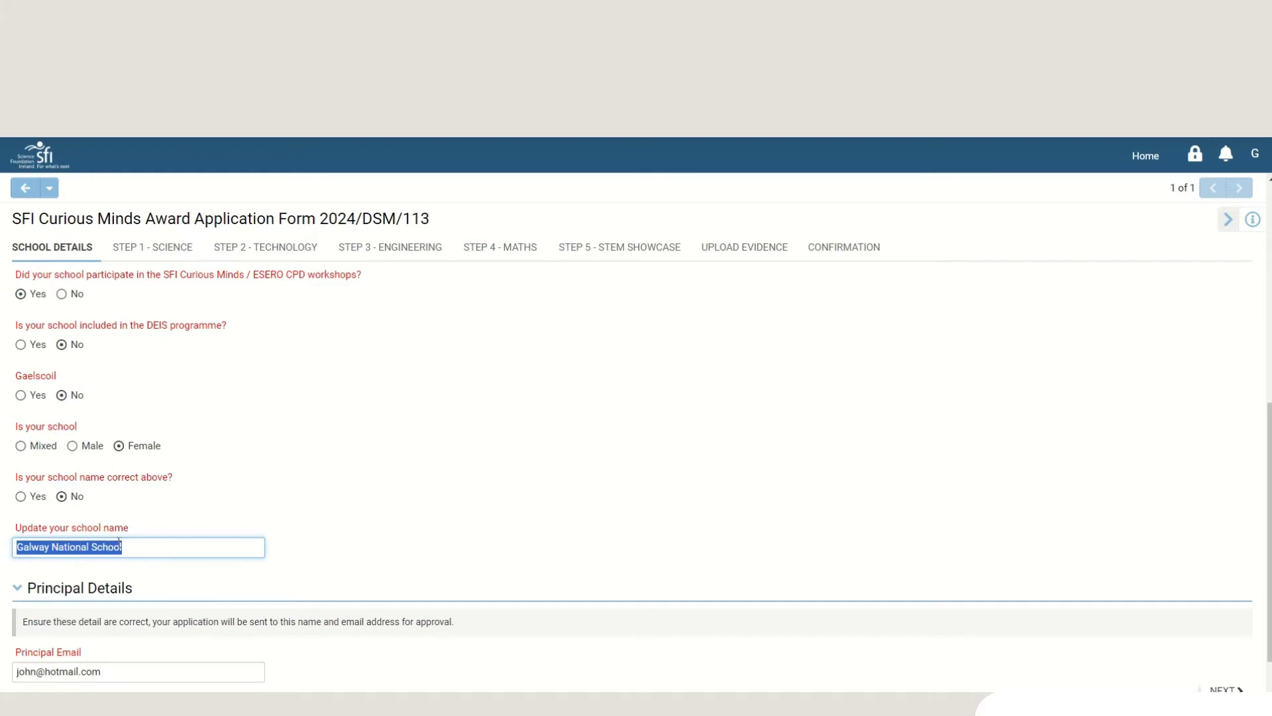
# Move from STEM Showcase to the Upload Evidence step, which requires the Log of Evidence template
pyautogui.scroll(-2, 201, 520)
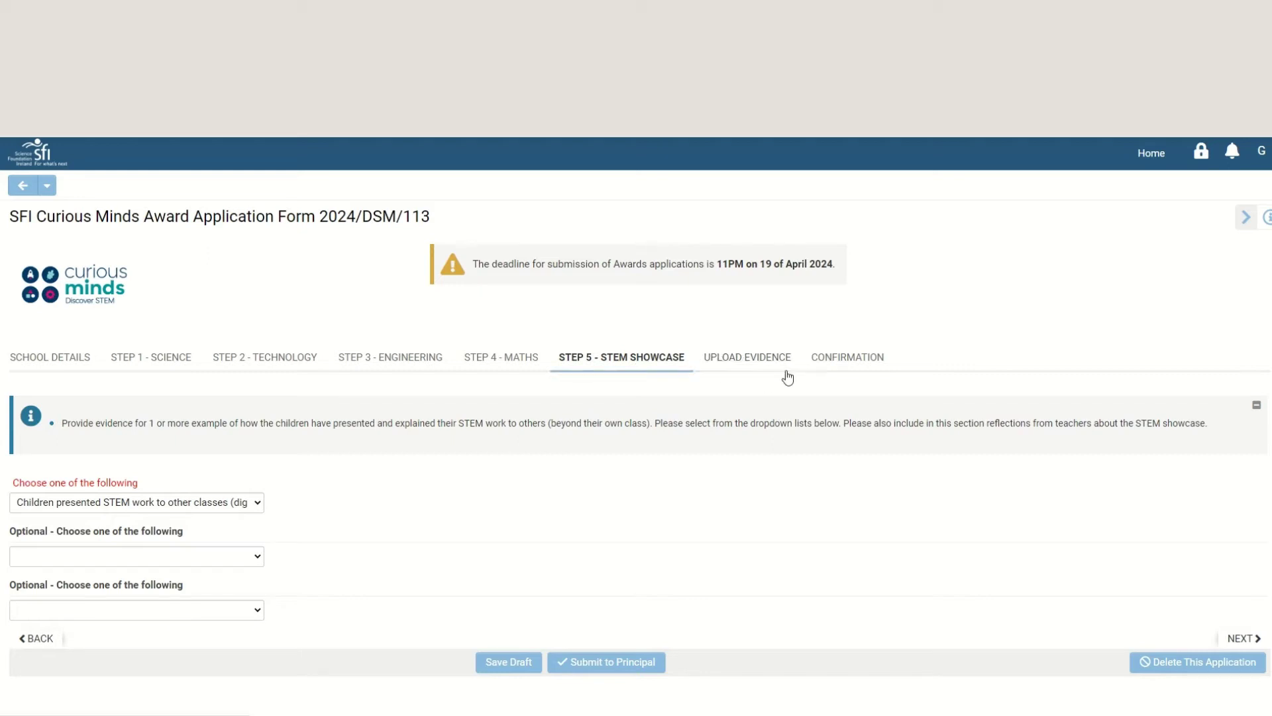
pyautogui.click(739, 363)
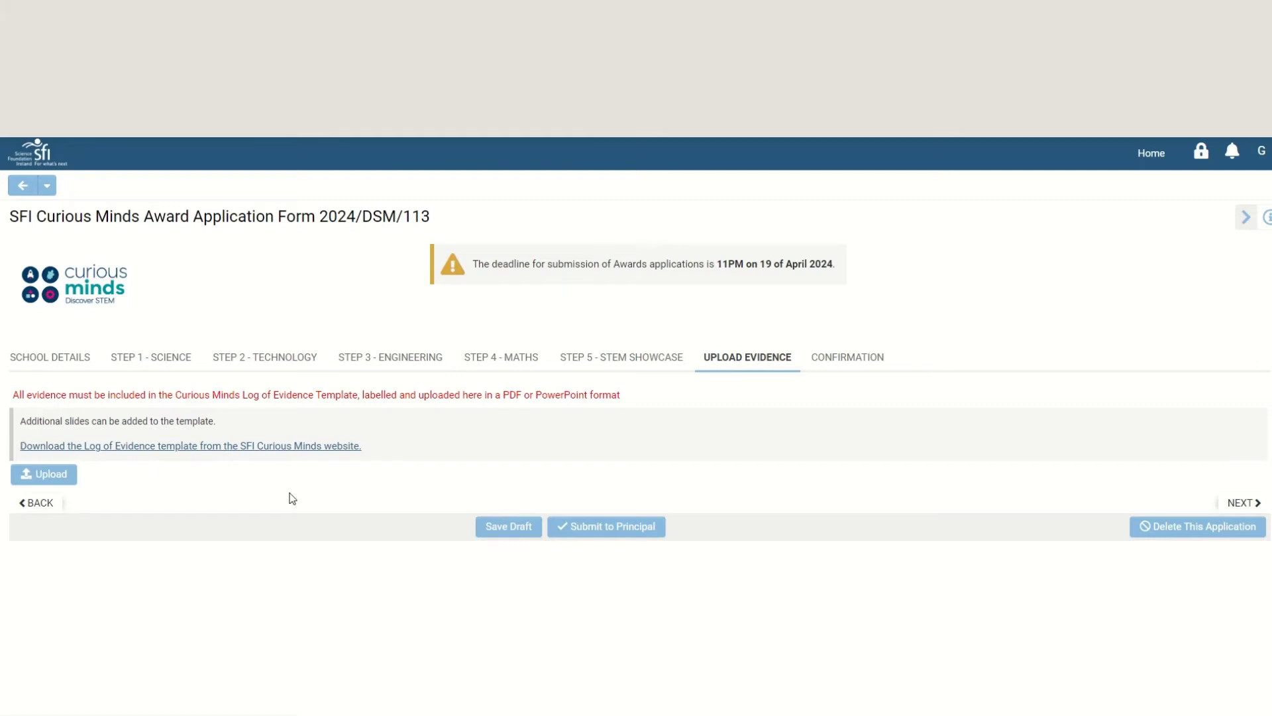
# Open the SFI Log of Evidence template page and expand 'New Log of Evidence Template Requirement'
pyautogui.click(253, 446)
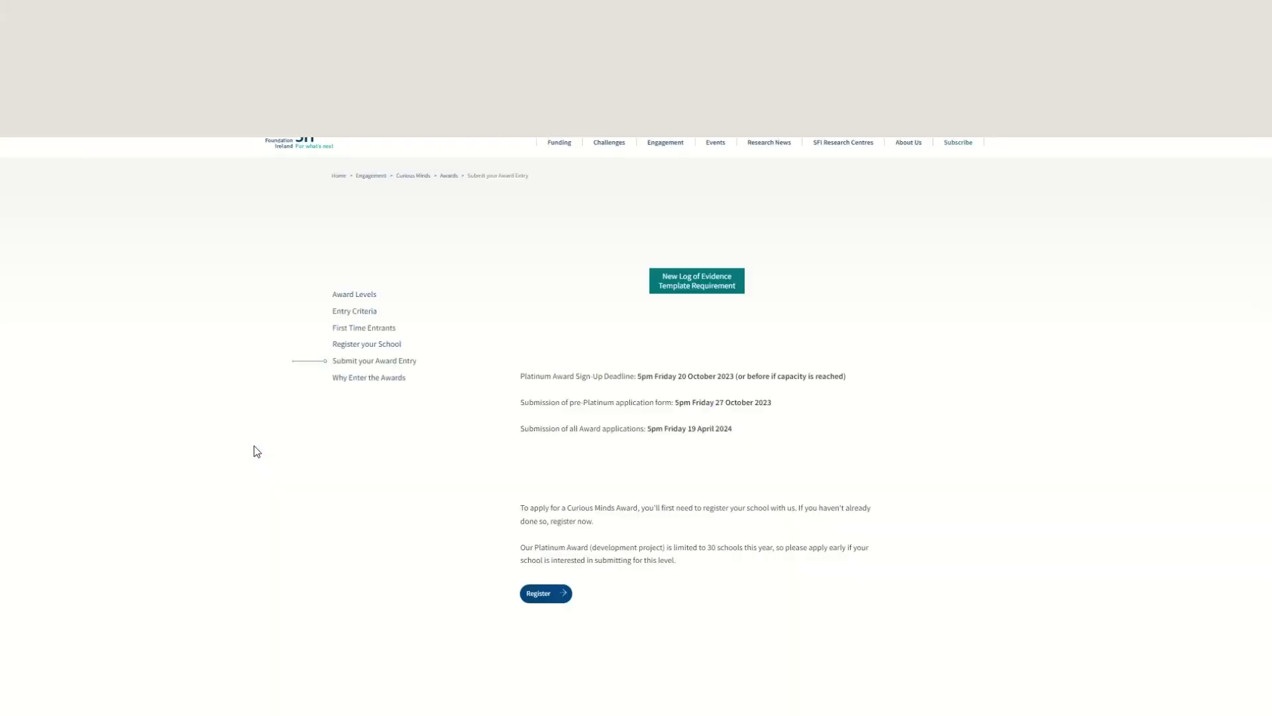
pyautogui.click(700, 286)
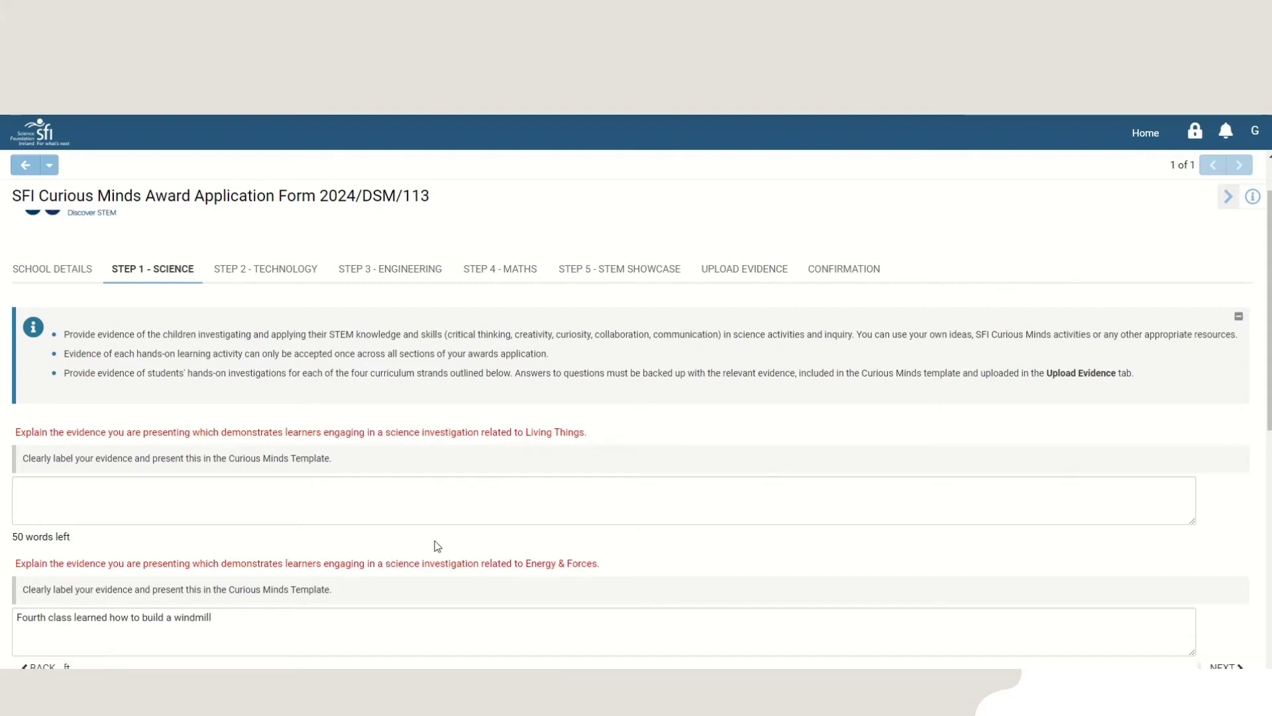
# Paste the evidence that 2nd class learned about water moving through plants into Living Things
pyautogui.click(297, 507)
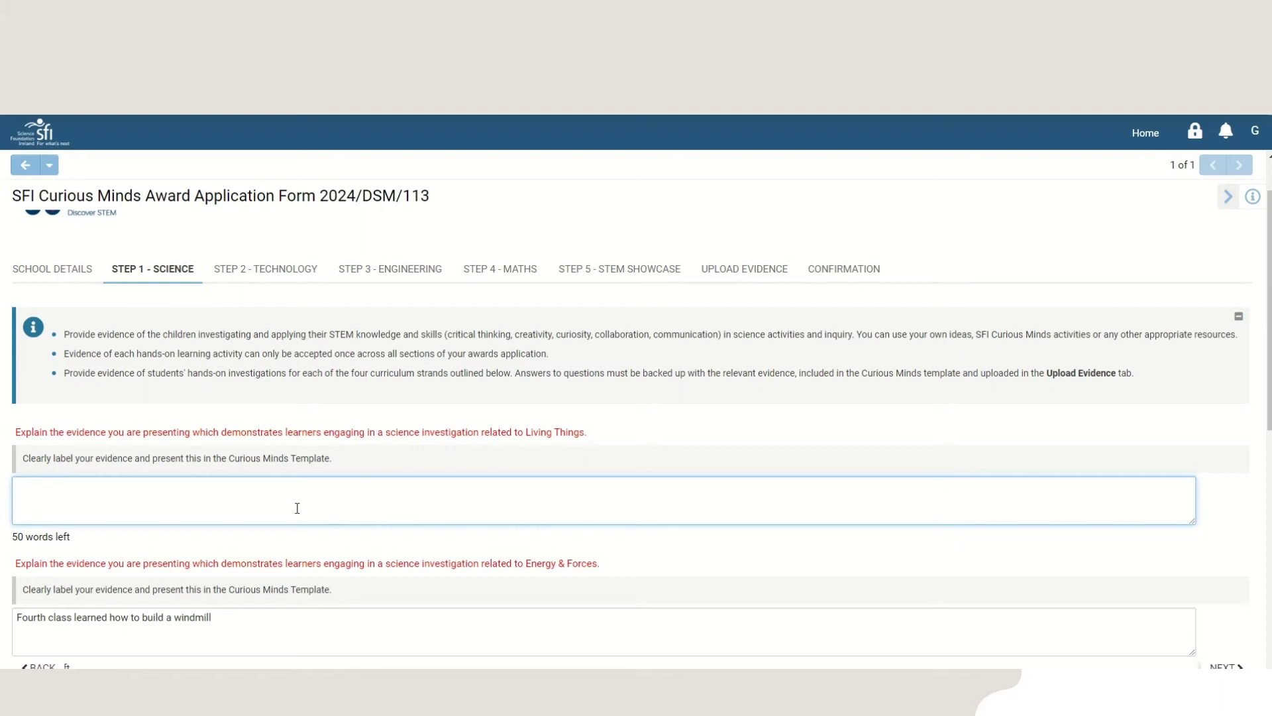
pyautogui.write('2nd class learned about the movement of water through plants.')
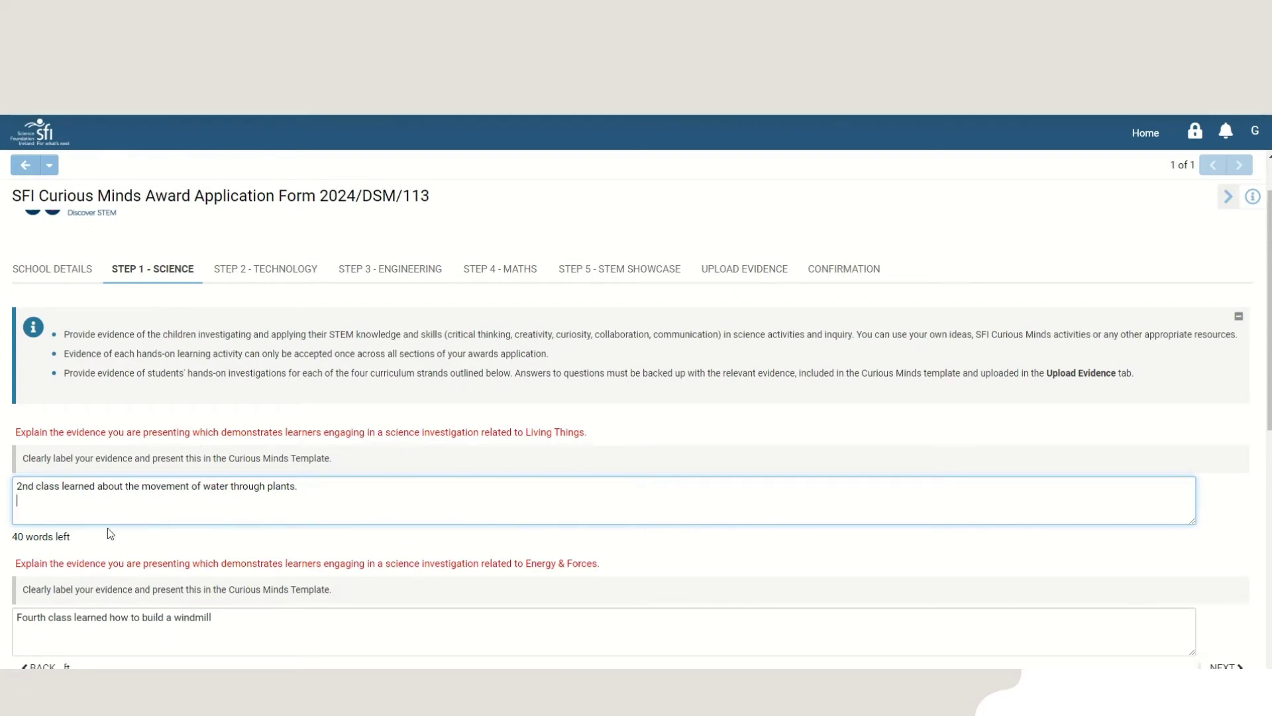
pyautogui.press('Return')
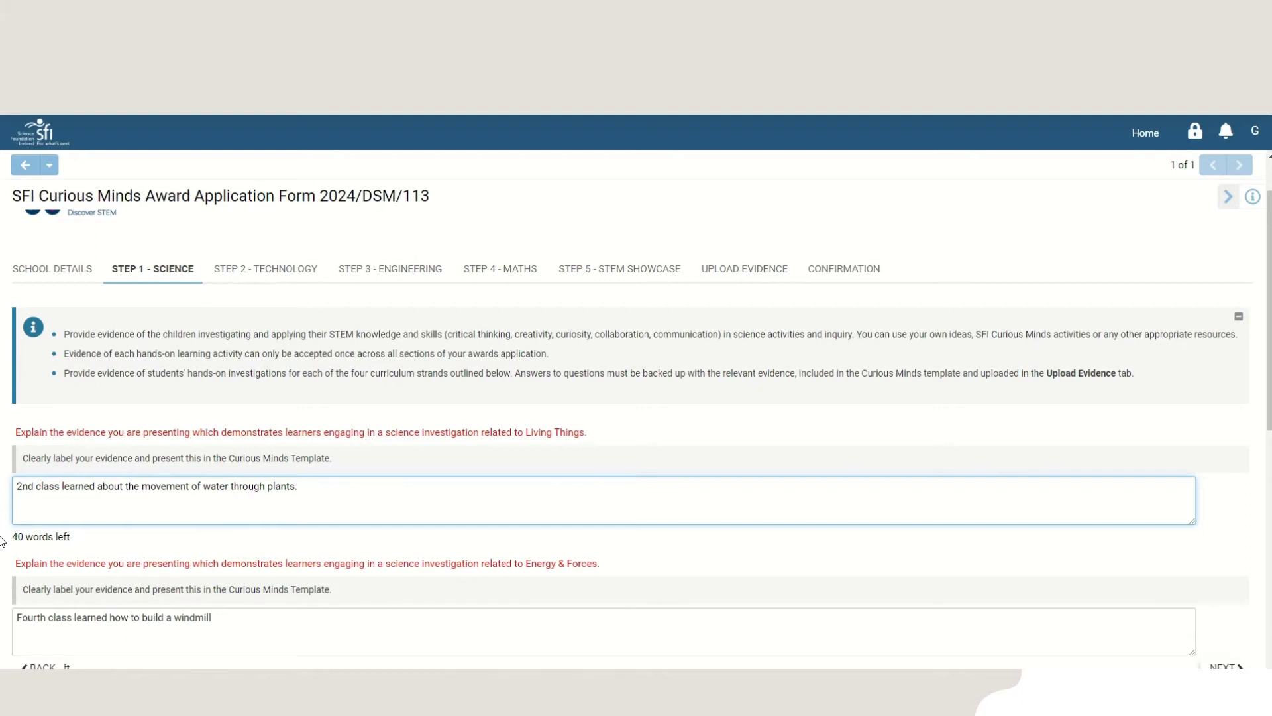
pyautogui.press('Tab')
pyautogui.press('Tab')
pyautogui.press('Tab')
pyautogui.press('Tab')
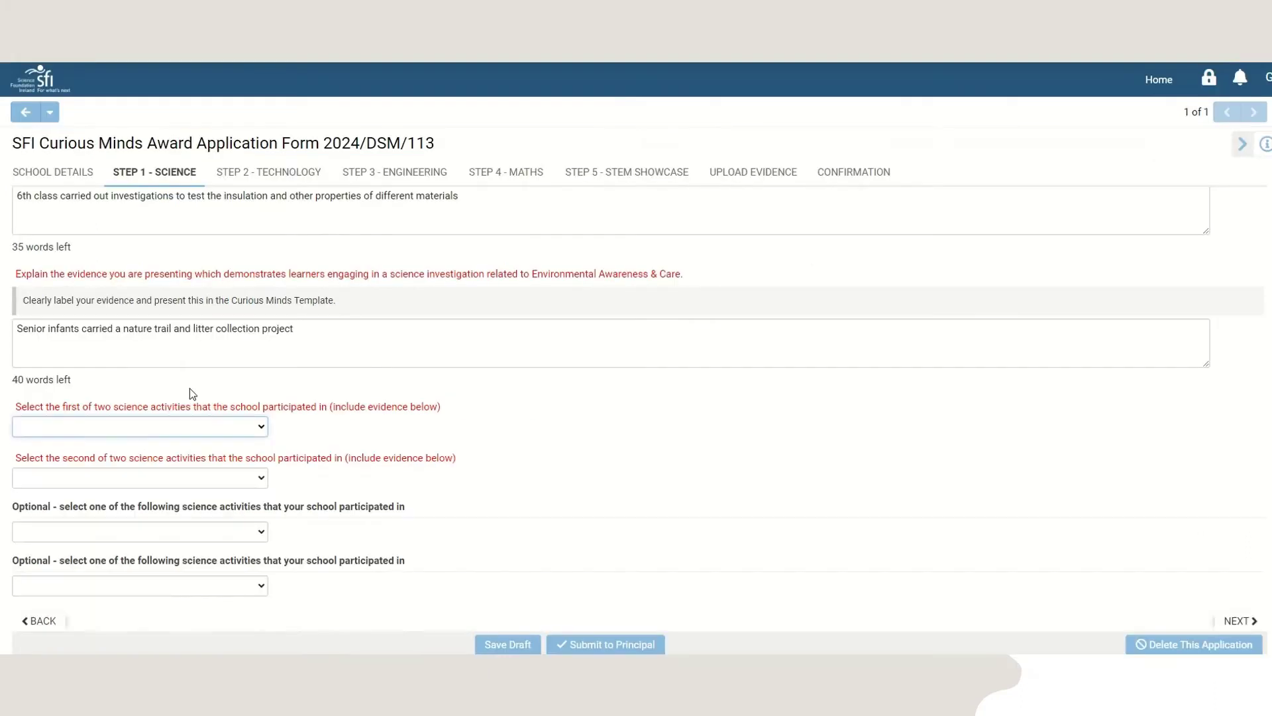
# Set the two science activities to 'Other, please specify' and 'Visited an SFI Discover Centre'
pyautogui.click(259, 427)
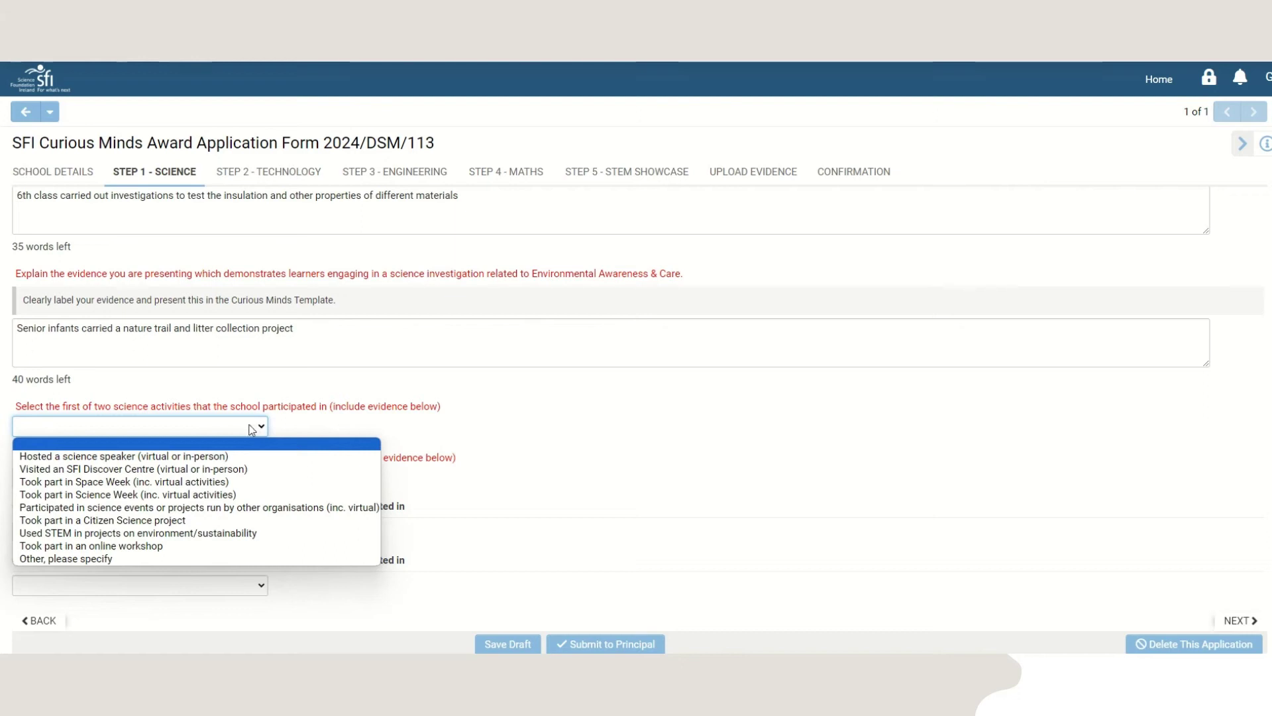
pyautogui.click(205, 494)
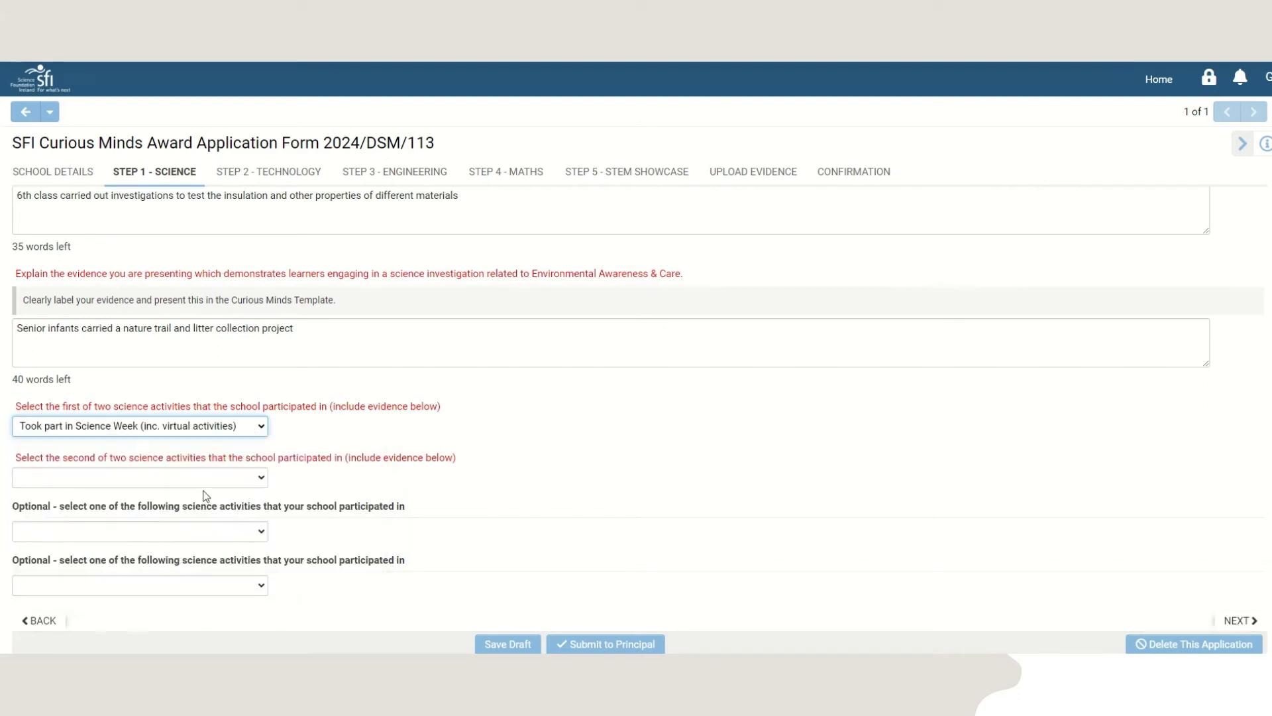
pyautogui.click(244, 482)
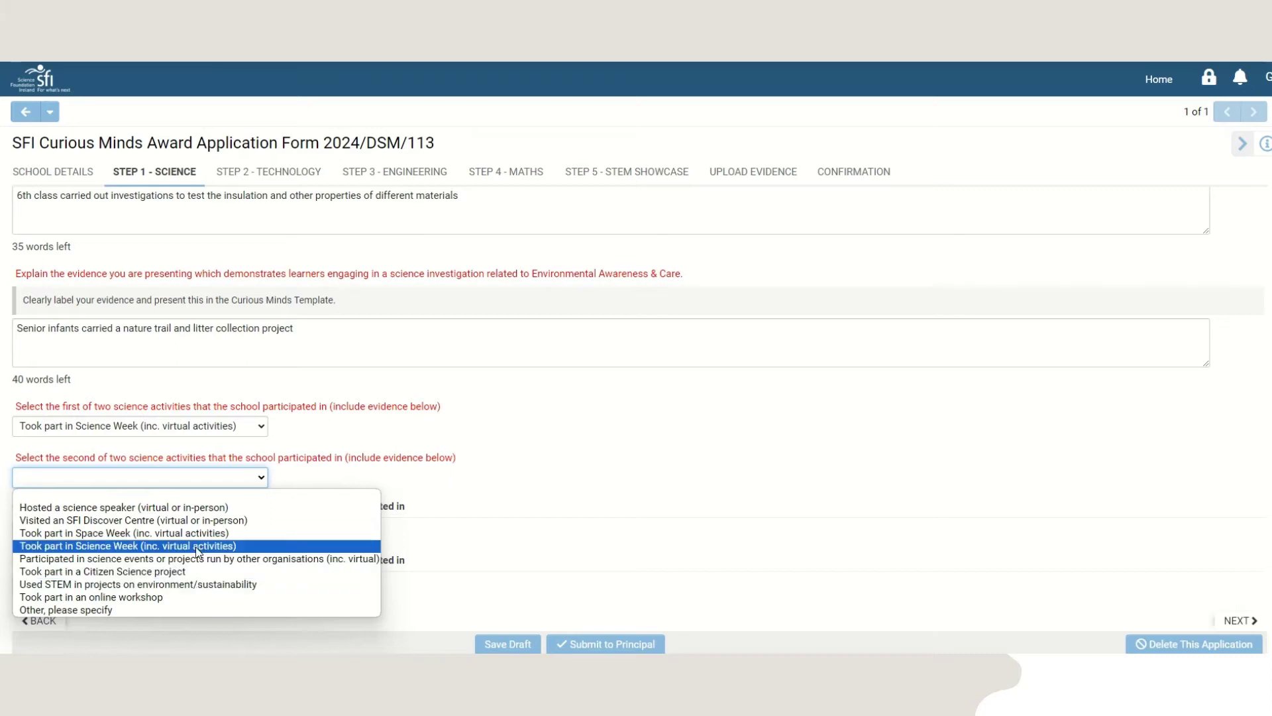
pyautogui.click(203, 521)
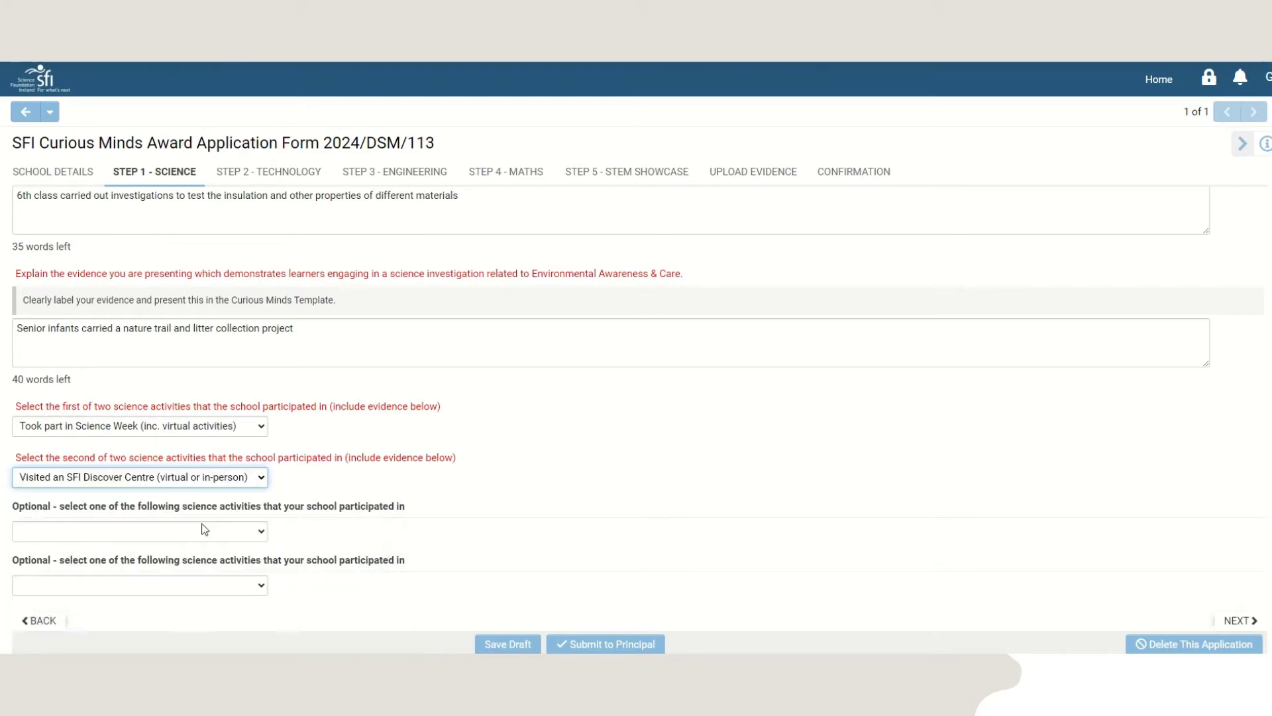
pyautogui.click(258, 479)
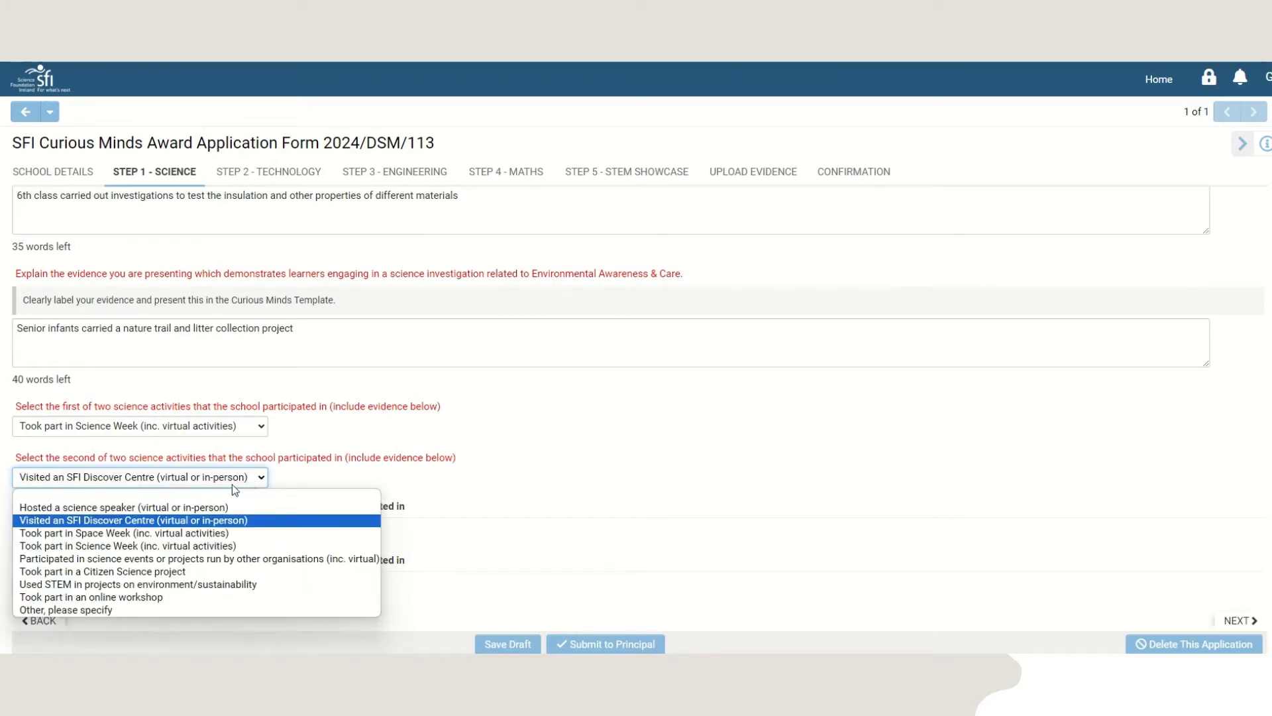
pyautogui.click(111, 610)
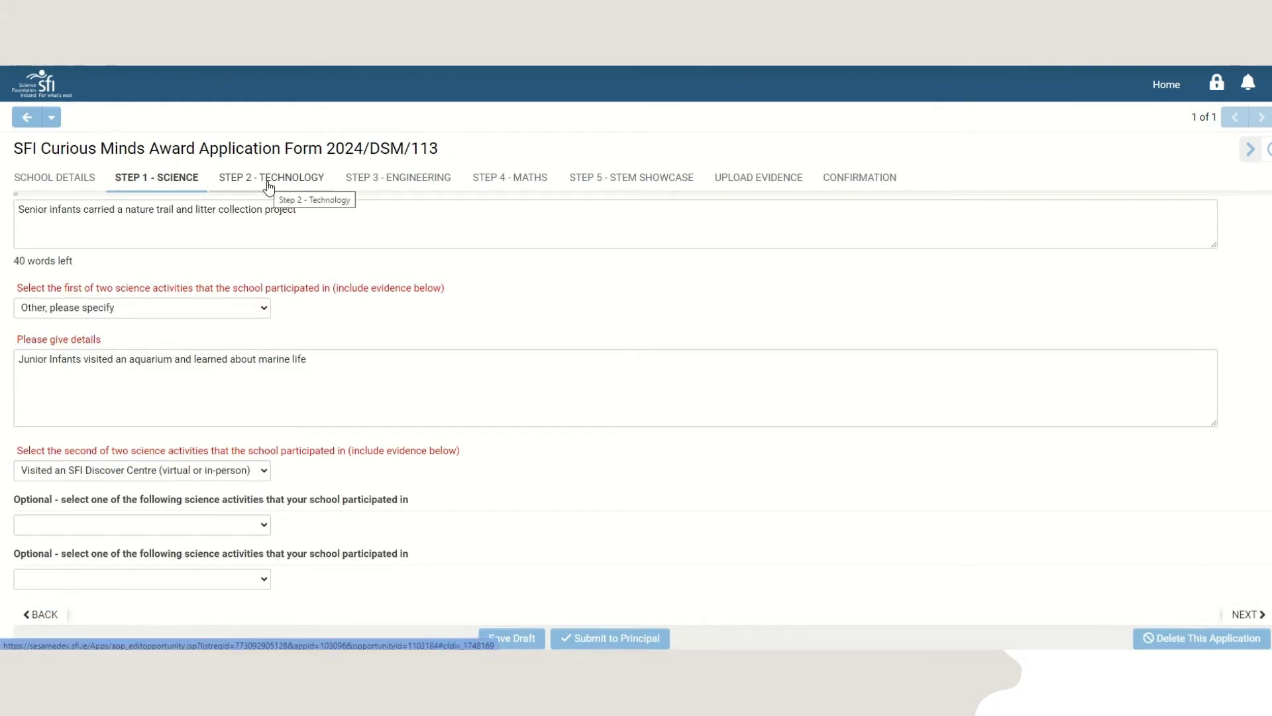
# Review the Technology answers and robot arm details, then the Engineering, Maths and STEM Showcase steps
pyautogui.click(268, 181)
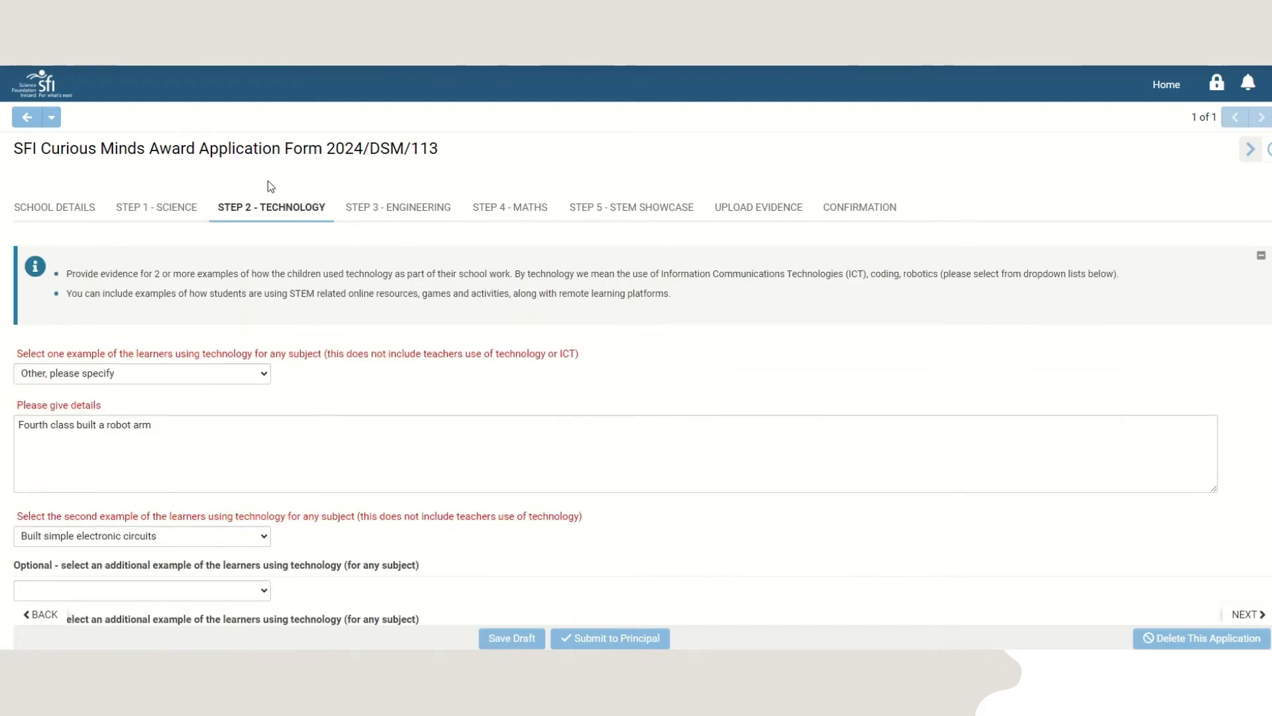
pyautogui.click(165, 375)
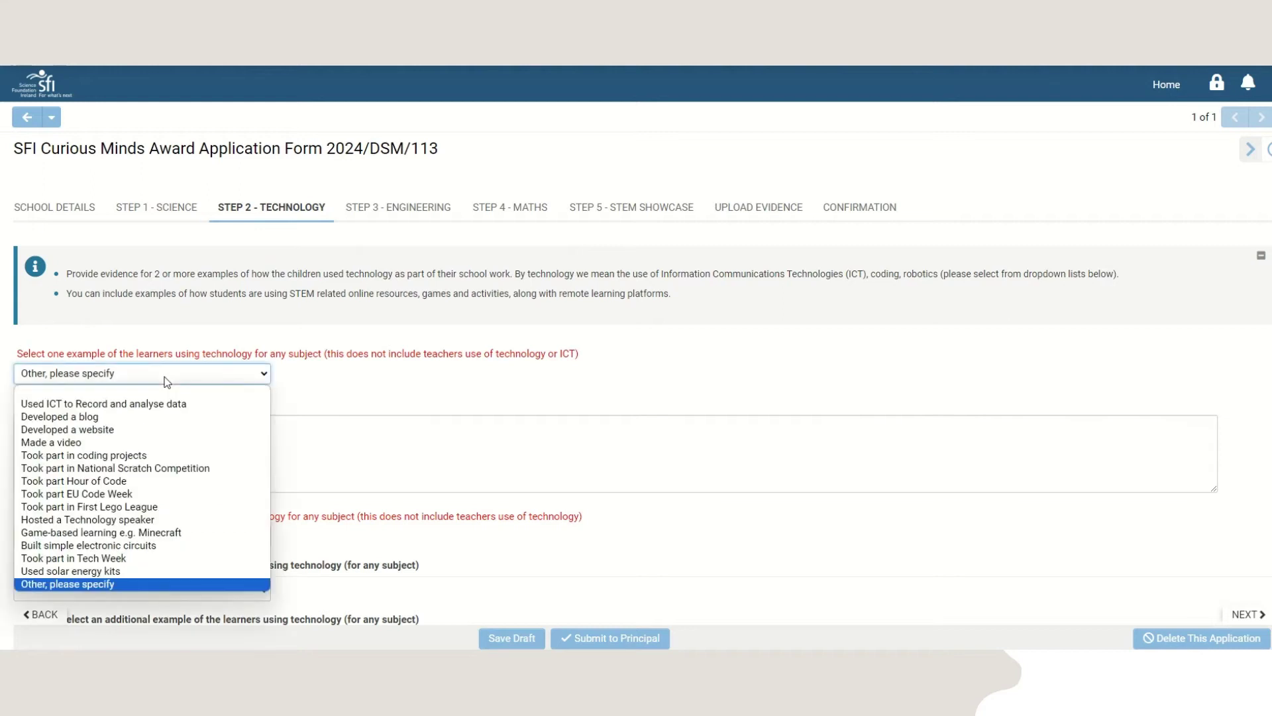
pyautogui.click(370, 405)
pyautogui.moveTo(97, 455); pyautogui.dragTo(188, 449)
pyautogui.click(398, 208)
pyautogui.click(507, 208)
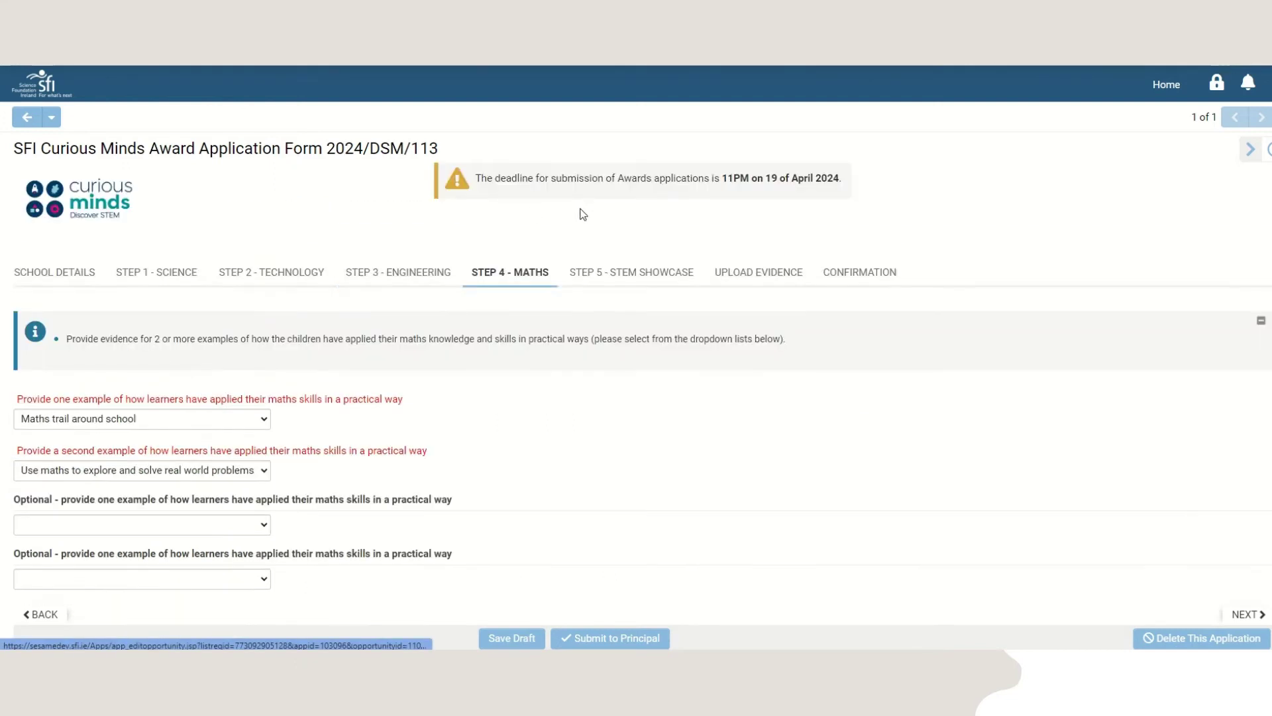
pyautogui.click(665, 277)
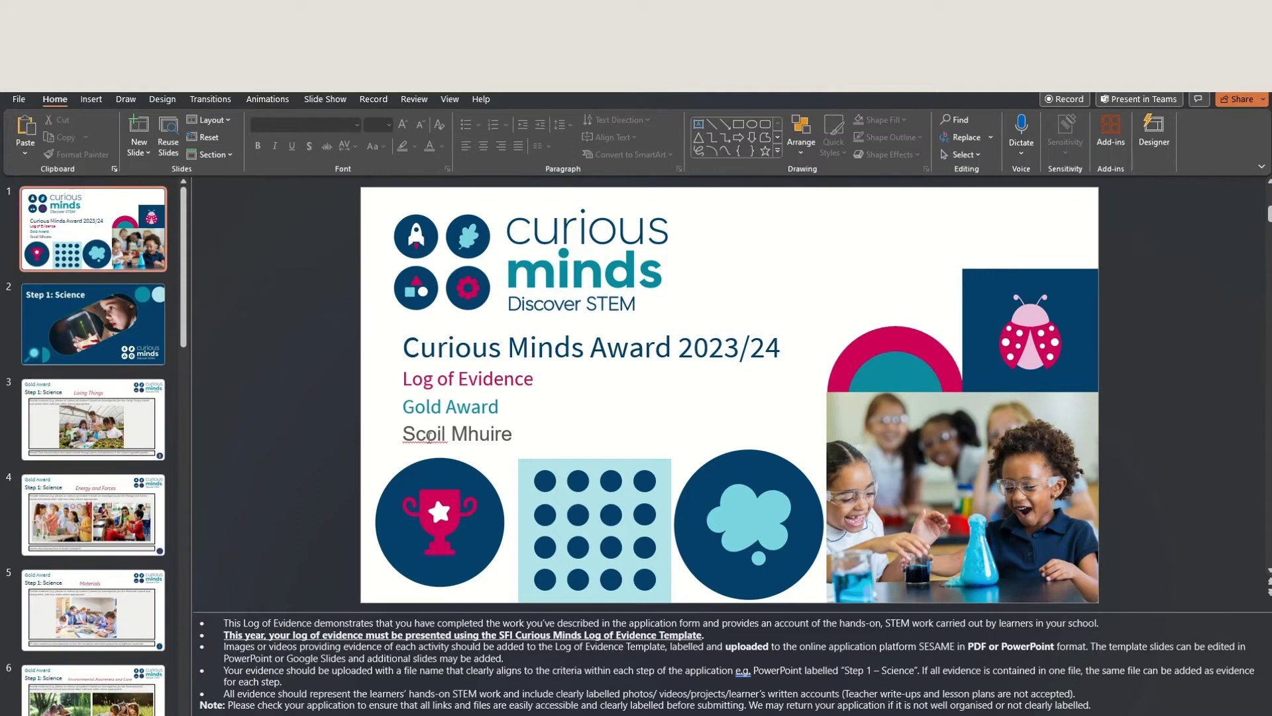
# Page through the Step 1: Science slides, from the divider to Science Activity 2
pyautogui.click(140, 331)
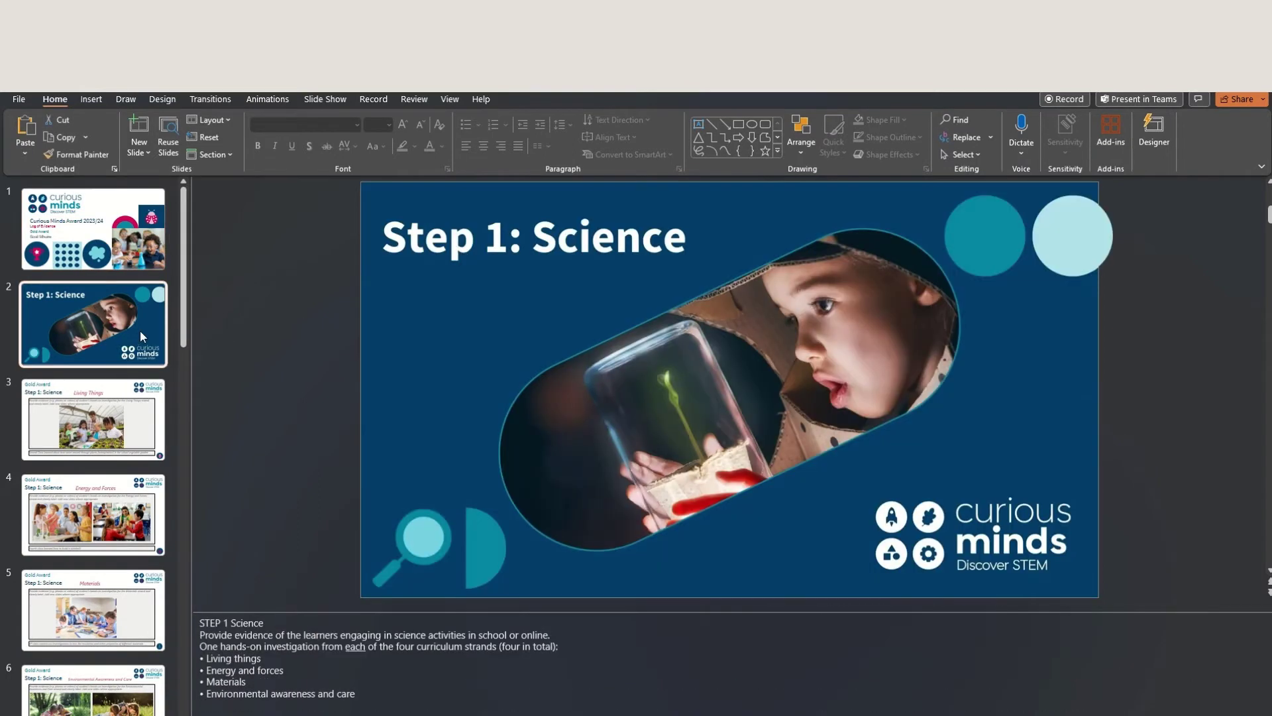
pyautogui.click(125, 416)
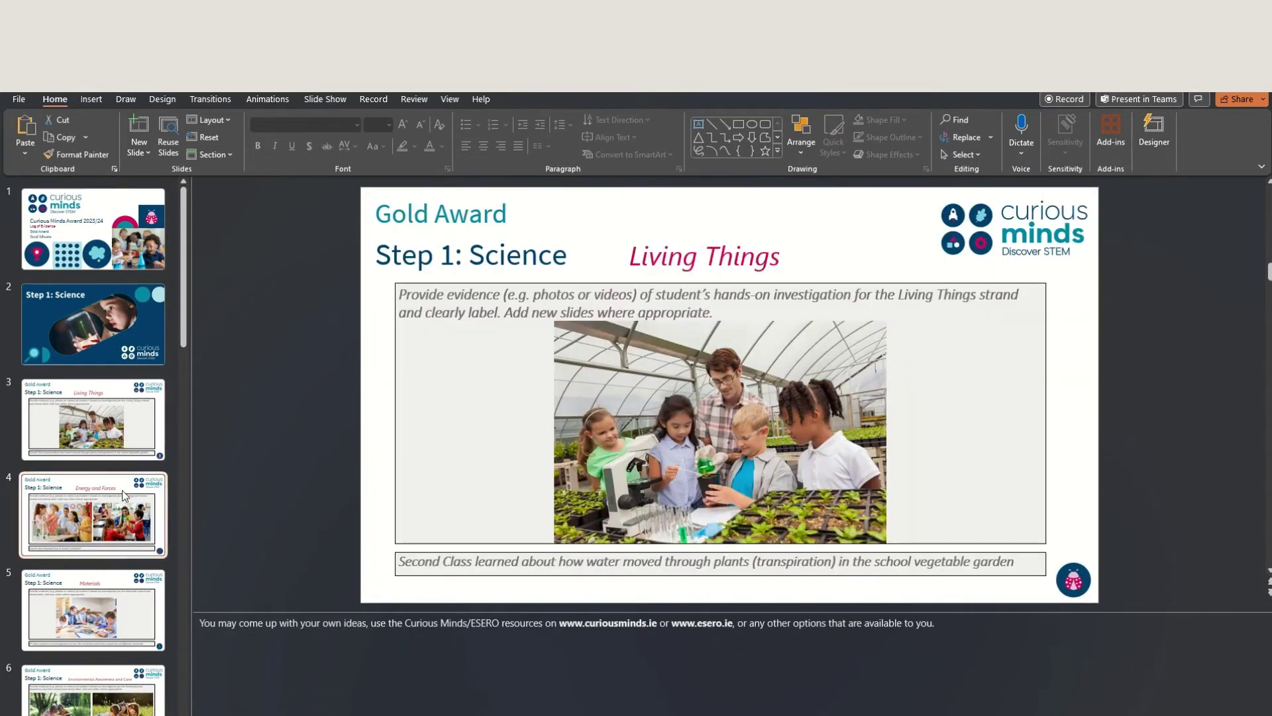
pyautogui.click(122, 493)
pyautogui.scroll(-1, 122, 493)
pyautogui.click(122, 493)
pyautogui.scroll(-1, 122, 493)
pyautogui.click(112, 563)
pyautogui.click(109, 635)
pyautogui.scroll(-1, 109, 634)
pyautogui.scroll(-1, 109, 634)
pyautogui.click(113, 611)
# View the Step 2: Technology divider and its First and Second Activity slides
pyautogui.scroll(-1, 114, 615)
pyautogui.click(126, 590)
pyautogui.scroll(-1, 127, 611)
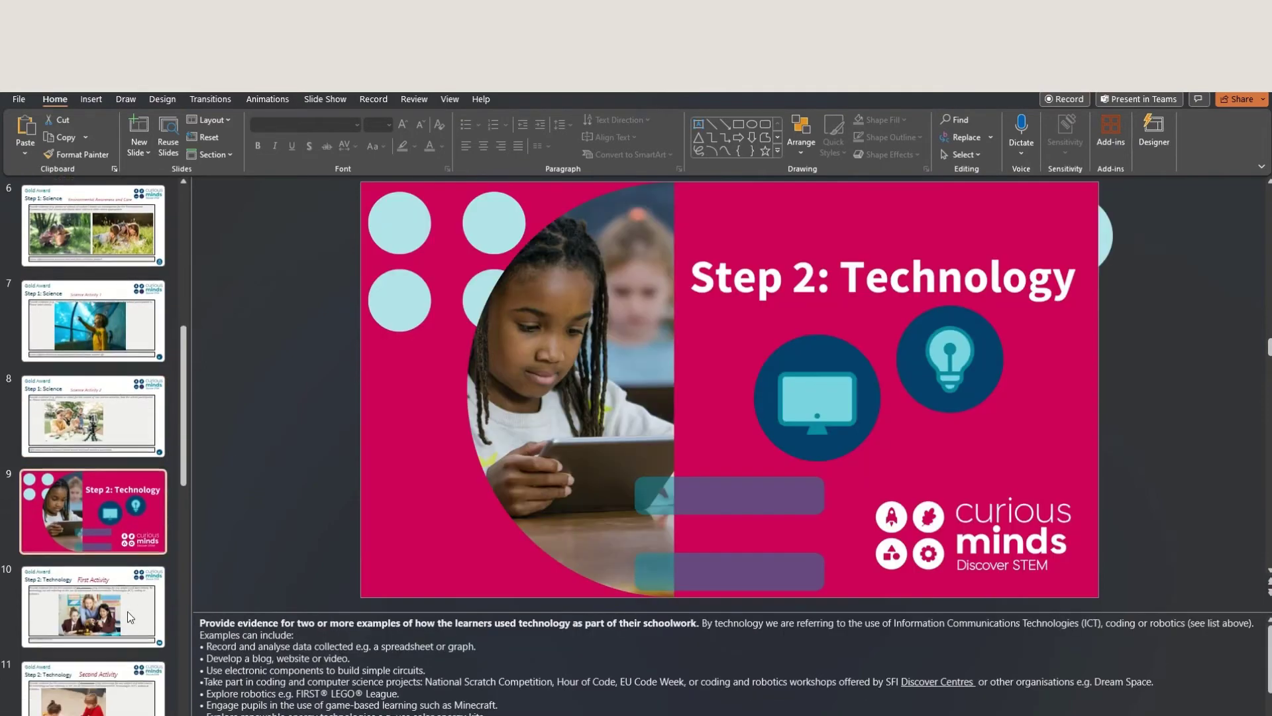
pyautogui.click(127, 611)
pyautogui.scroll(-1, 128, 608)
pyautogui.click(102, 556)
# View the Step 3: Engineering slide and its First and Second Activity slides
pyautogui.scroll(-1, 102, 556)
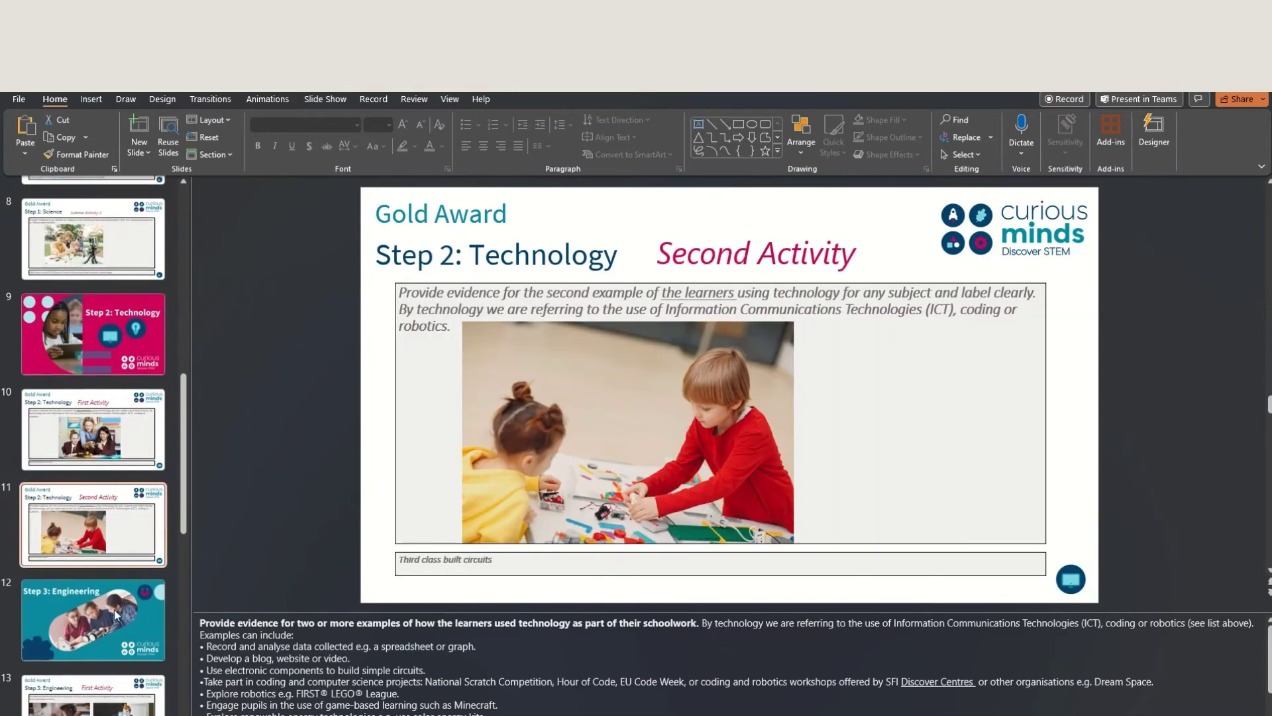
pyautogui.click(113, 602)
pyautogui.scroll(-1, 114, 602)
pyautogui.scroll(-1, 62, 466)
pyautogui.click(62, 465)
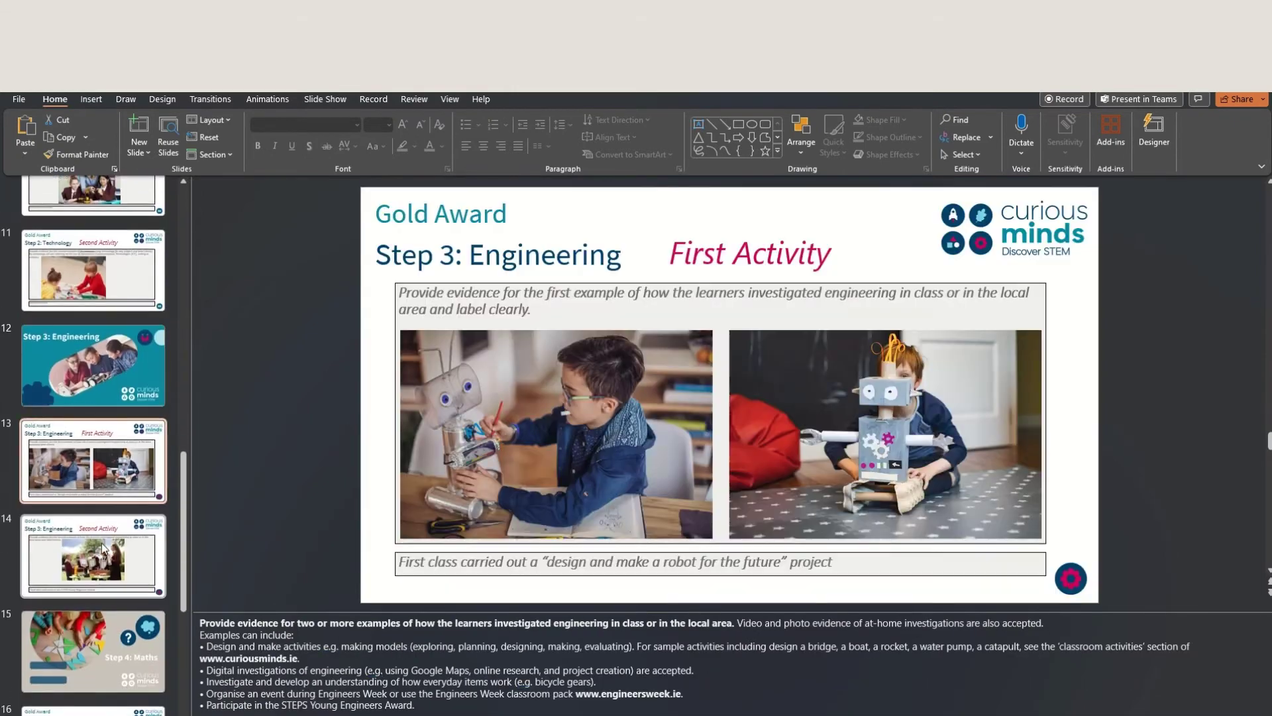
pyautogui.click(105, 558)
# View the Step 4: Maths slides, then the Step 5: STEM Show and Tell slides
pyautogui.click(104, 676)
pyautogui.scroll(-5, 104, 676)
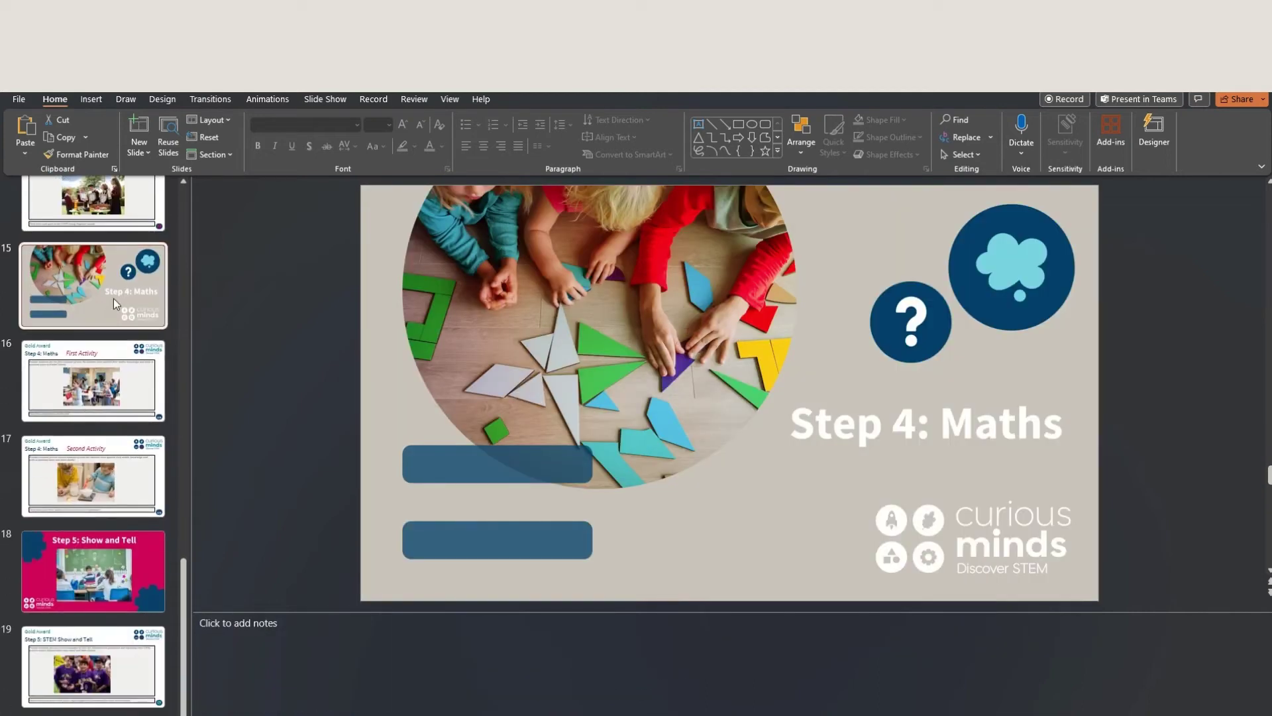
pyautogui.click(104, 368)
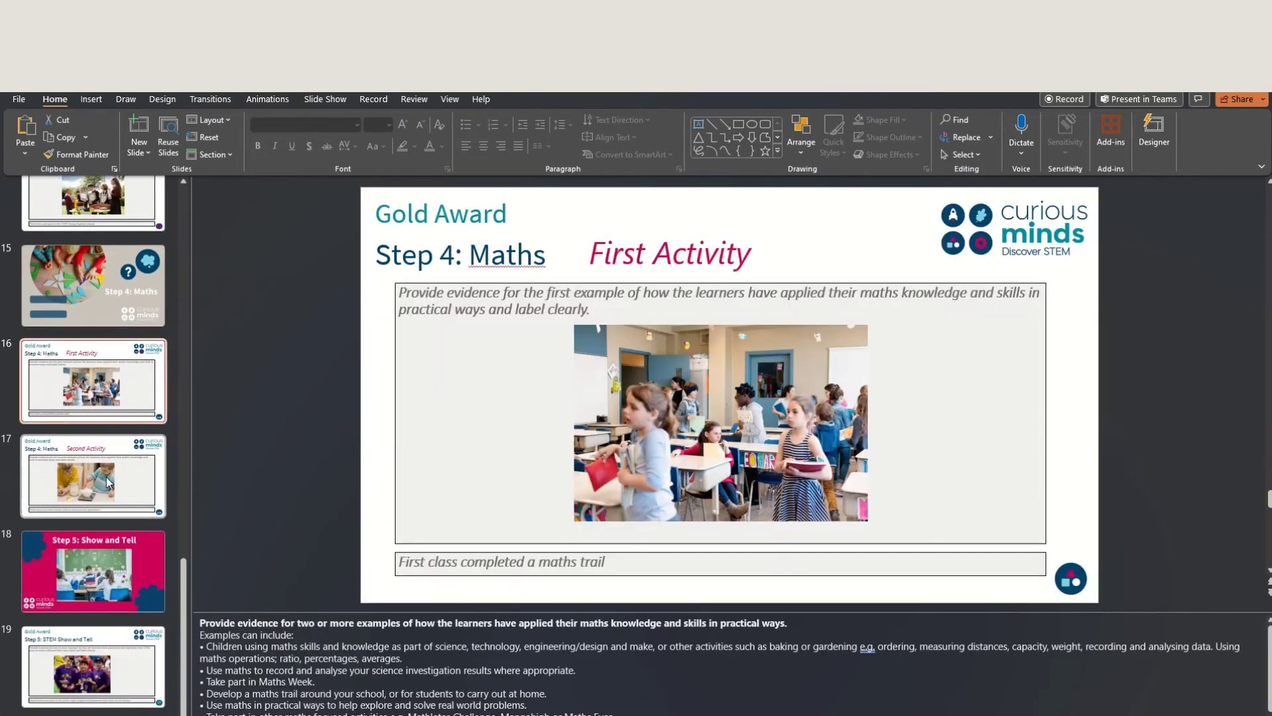
pyautogui.click(108, 480)
pyautogui.click(107, 570)
pyautogui.click(119, 647)
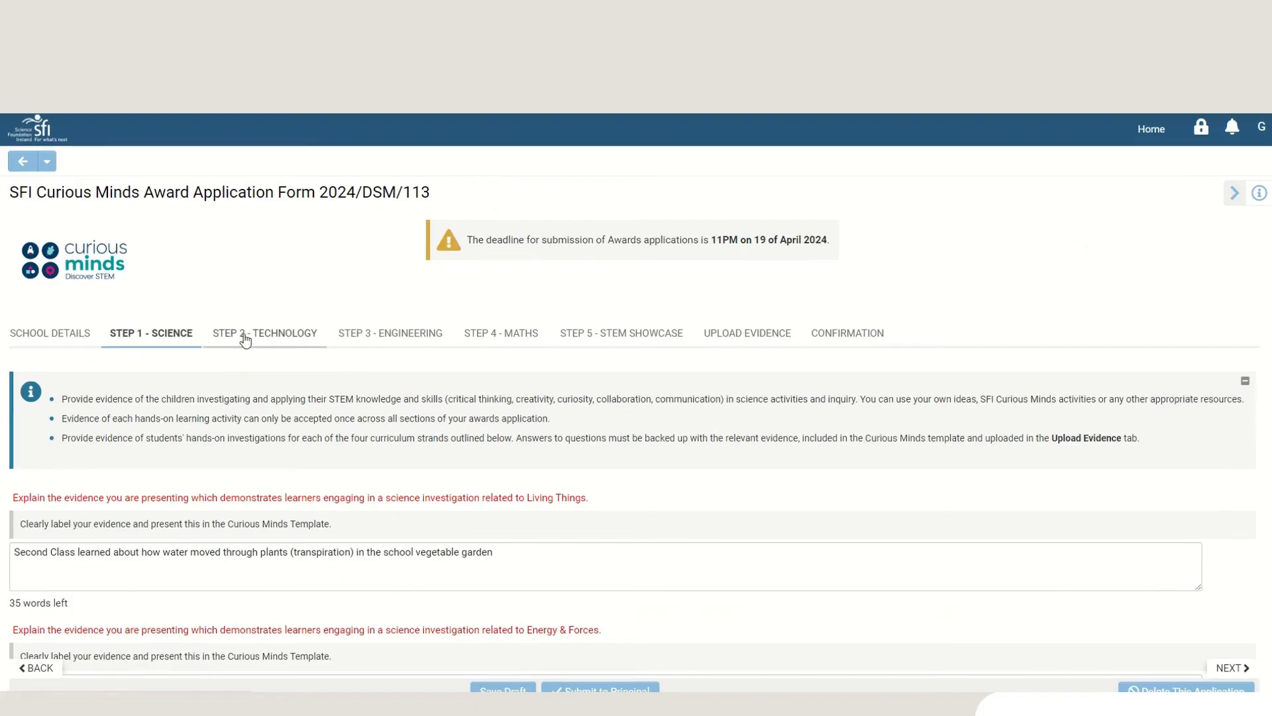
# Click through Technology, Engineering, Maths and STEM Showcase to reach Upload Evidence
pyautogui.click(243, 338)
pyautogui.click(391, 334)
pyautogui.click(511, 334)
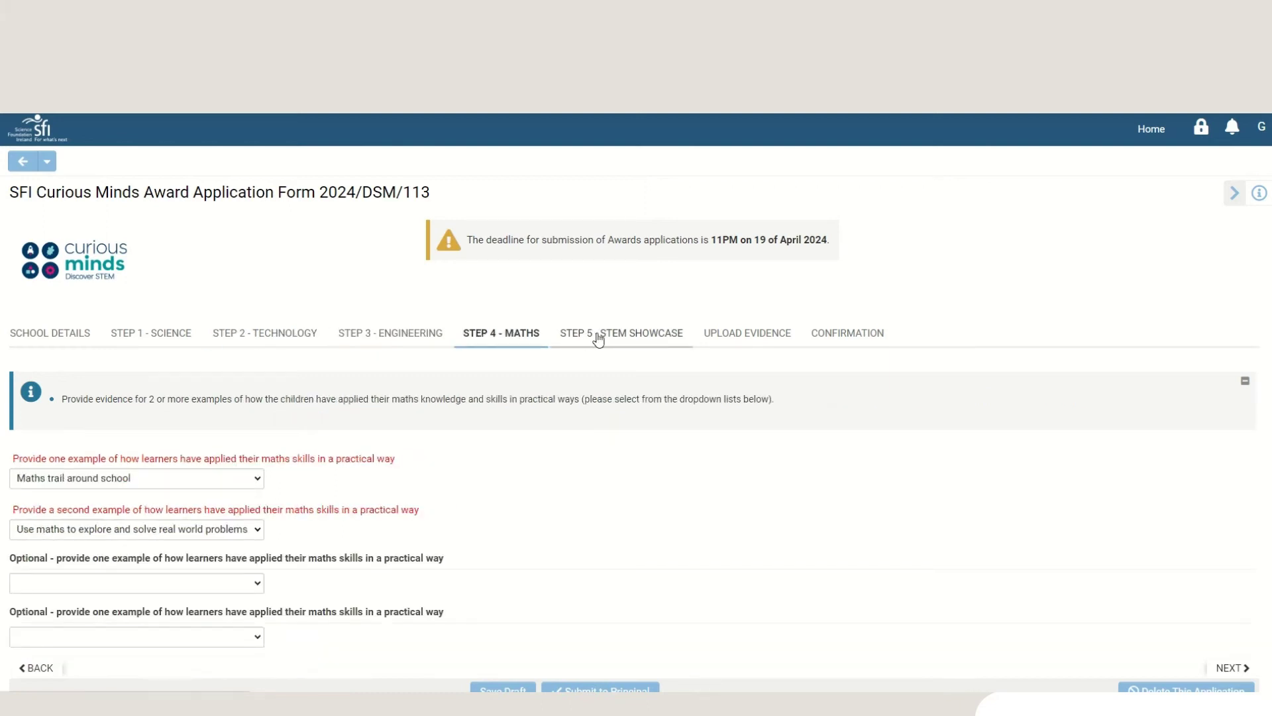
pyautogui.click(599, 335)
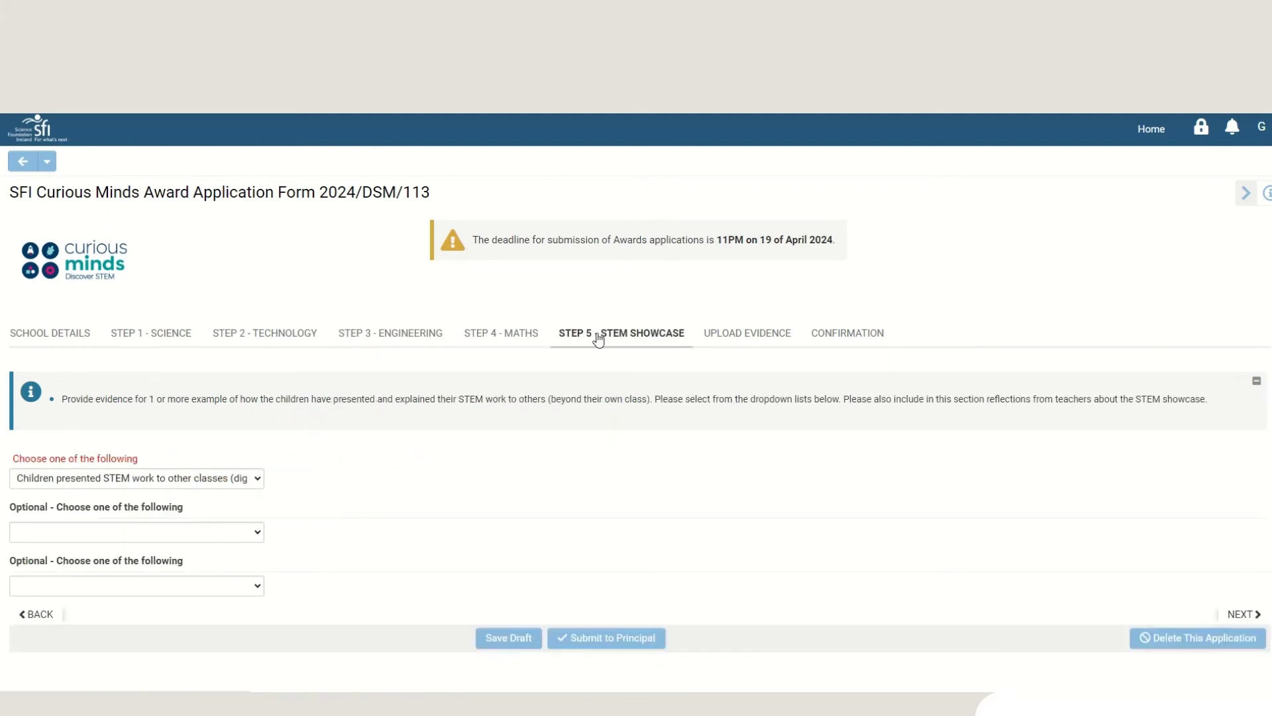
pyautogui.click(732, 335)
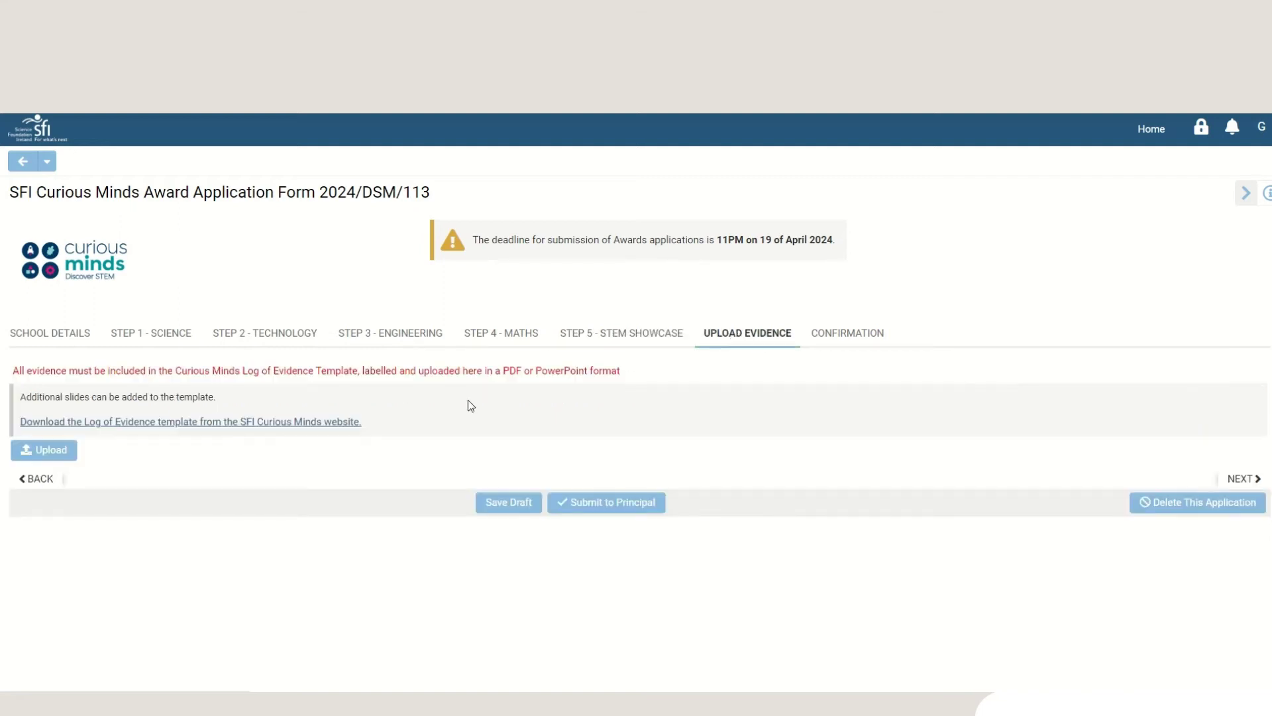
# Upload Curious_Minds_Awards_PowerPoint_Example.pptx by dragging it from File Explorer into the File Manager
pyautogui.click(37, 455)
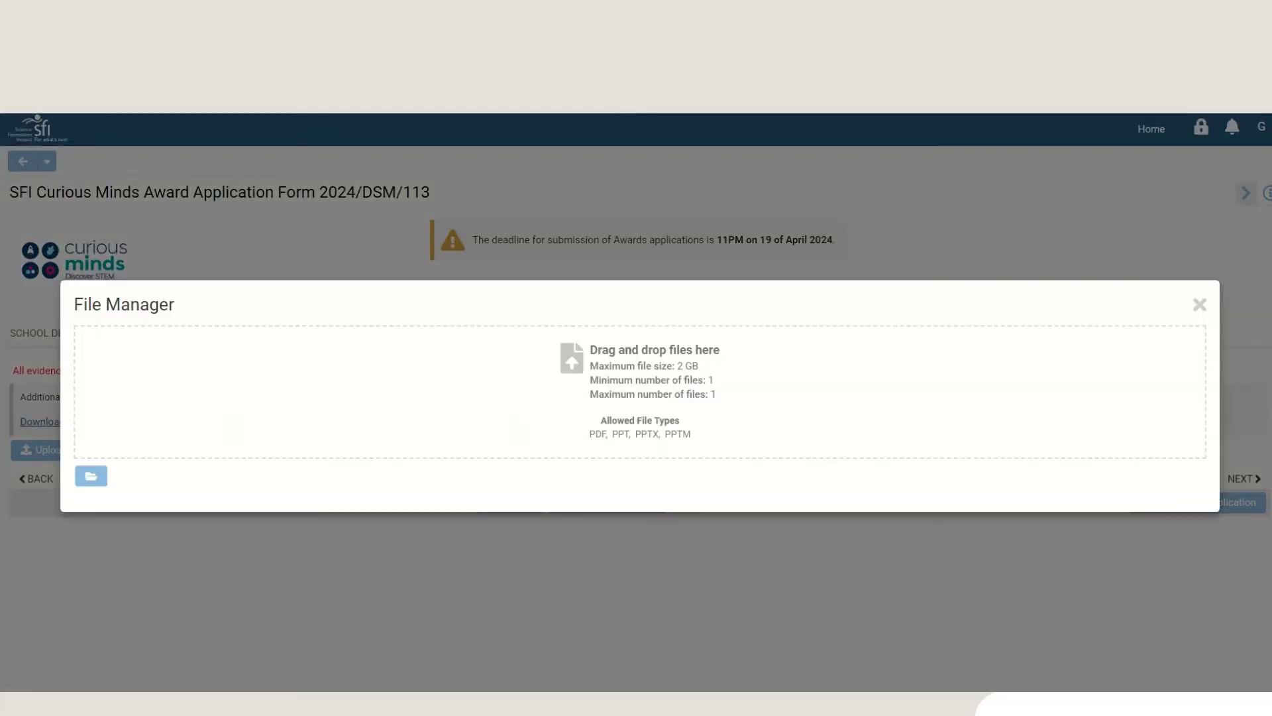
pyautogui.hotkey('alt', 'Tab')
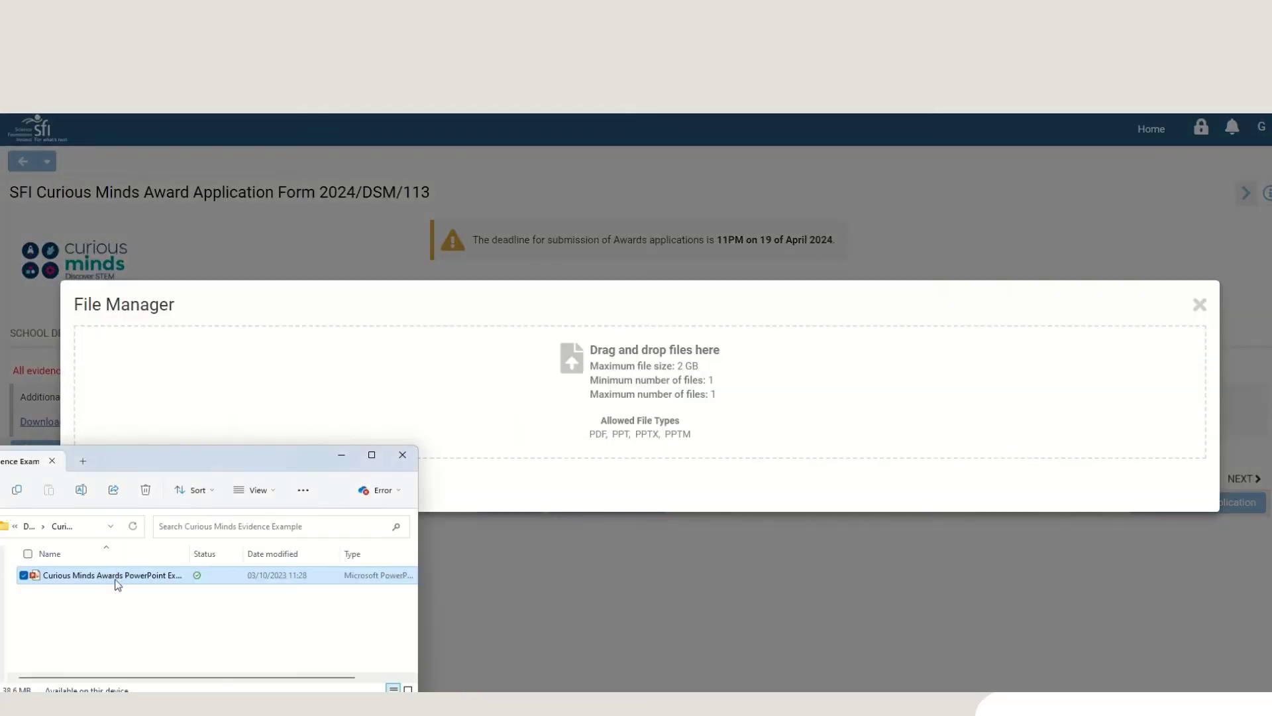
pyautogui.moveTo(118, 578); pyautogui.dragTo(476, 399)
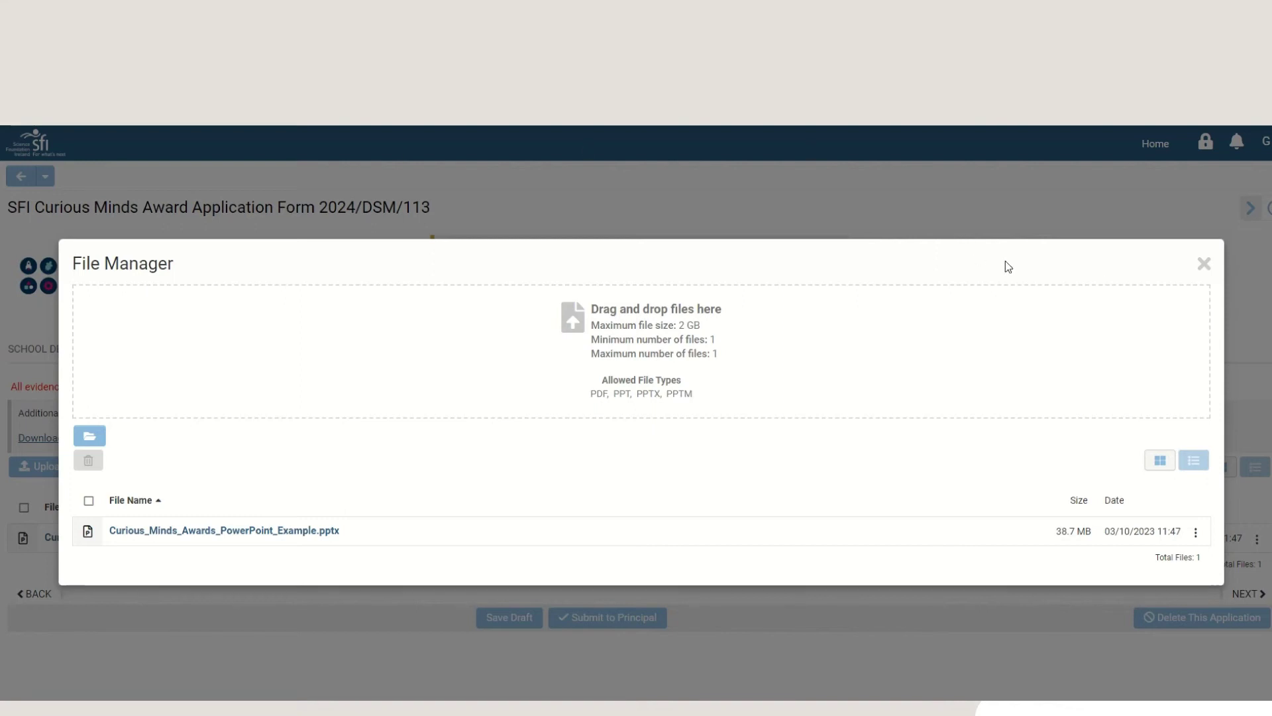
pyautogui.click(1204, 264)
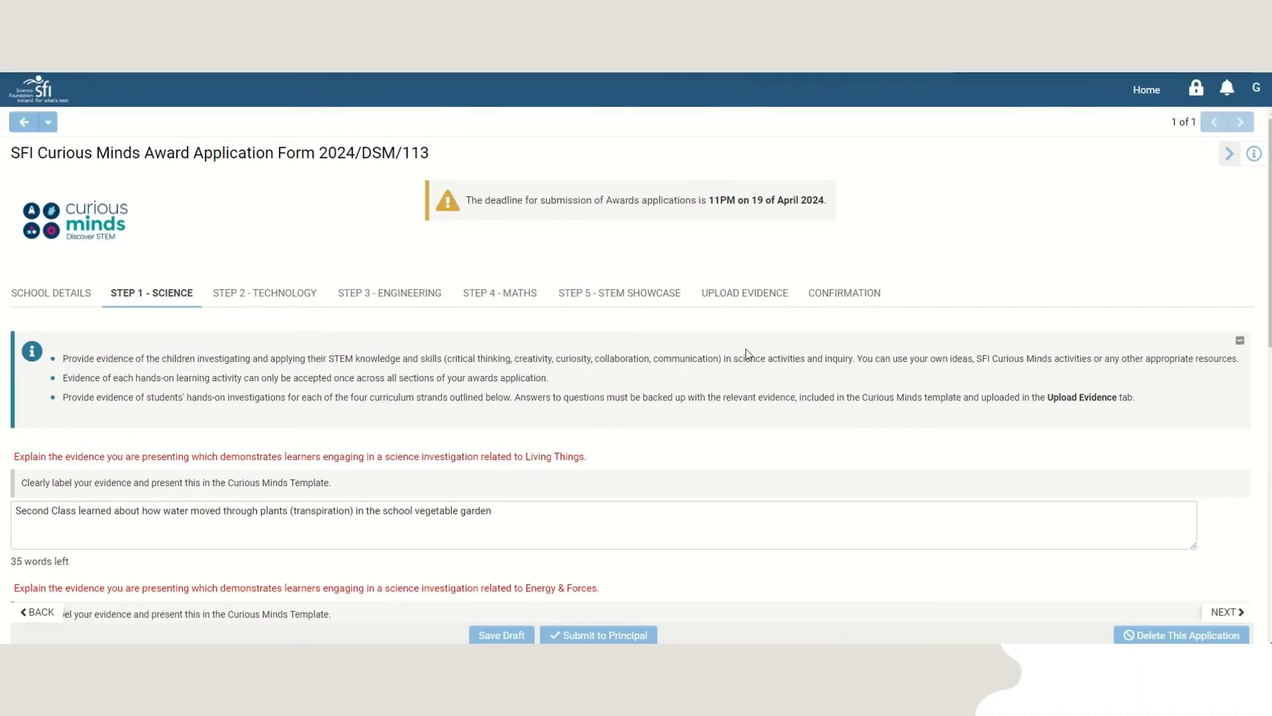
# Step through Technology, Engineering, Maths and STEM Showcase to check the uploaded evidence file is listed
pyautogui.click(260, 300)
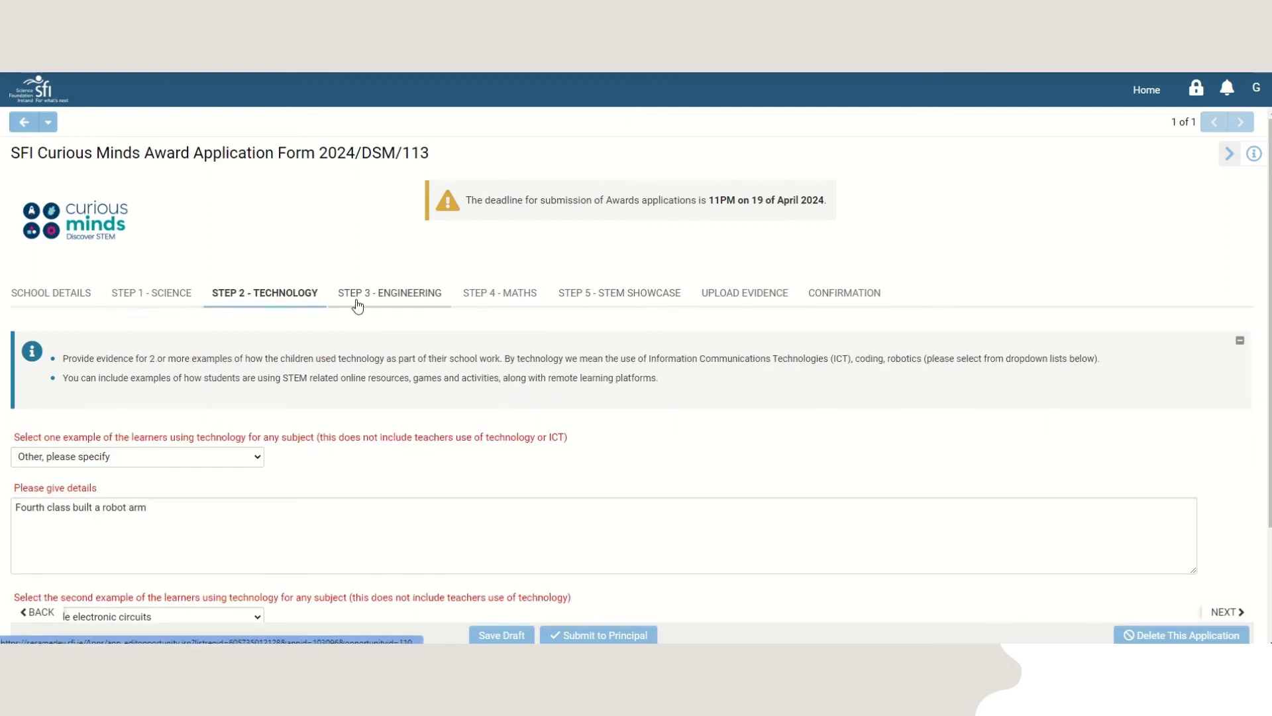
pyautogui.click(430, 302)
pyautogui.click(474, 301)
pyautogui.click(598, 303)
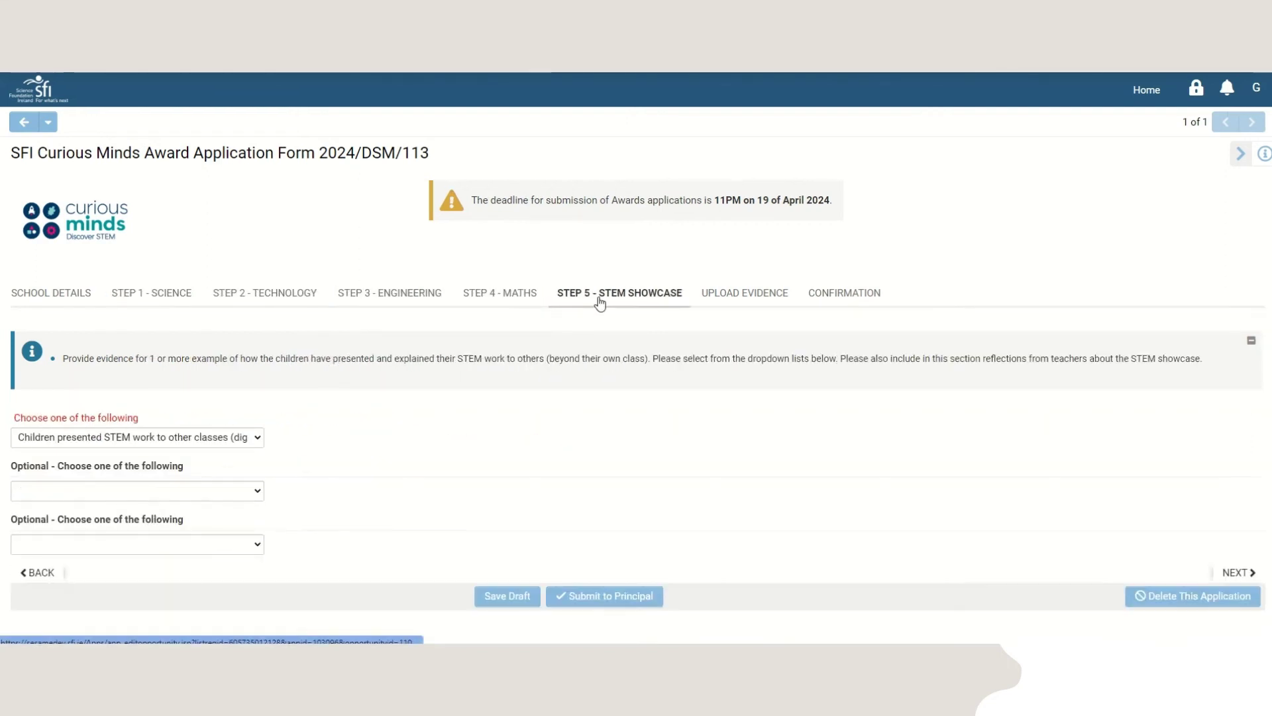
pyautogui.click(726, 299)
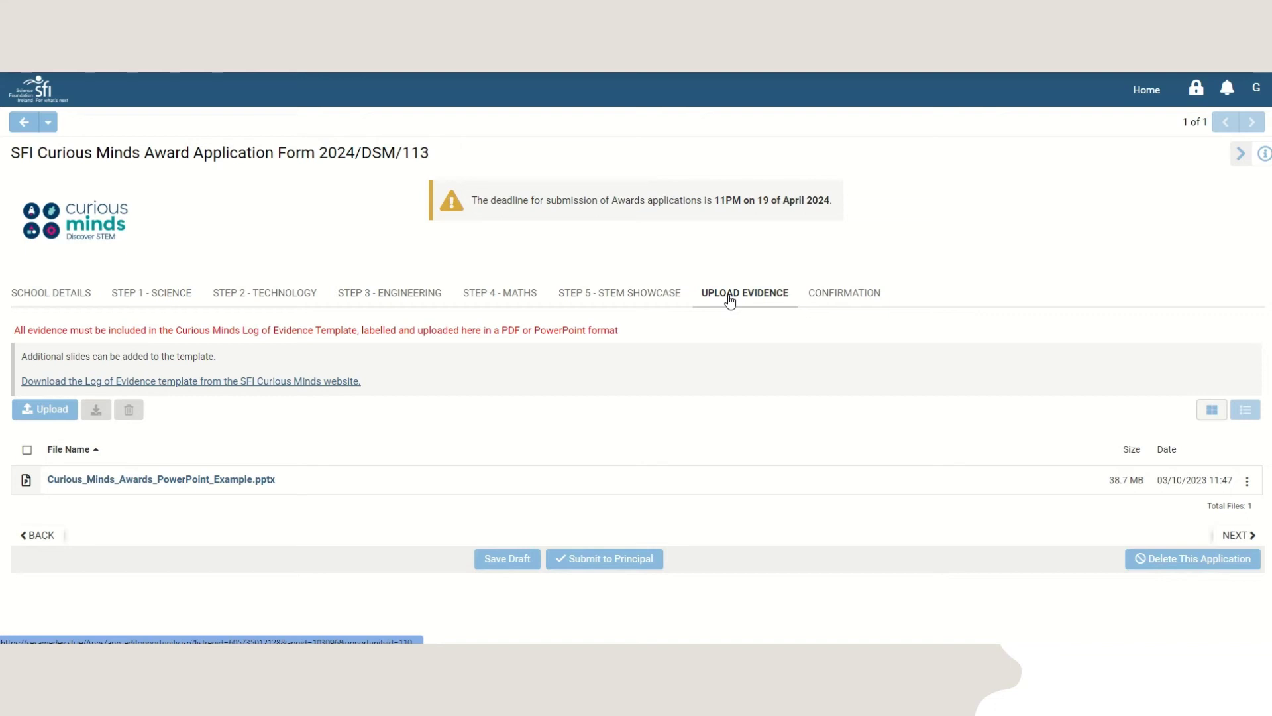
# On the Confirmation page, tick Yes for completeness and for responsibility for the content
pyautogui.click(842, 300)
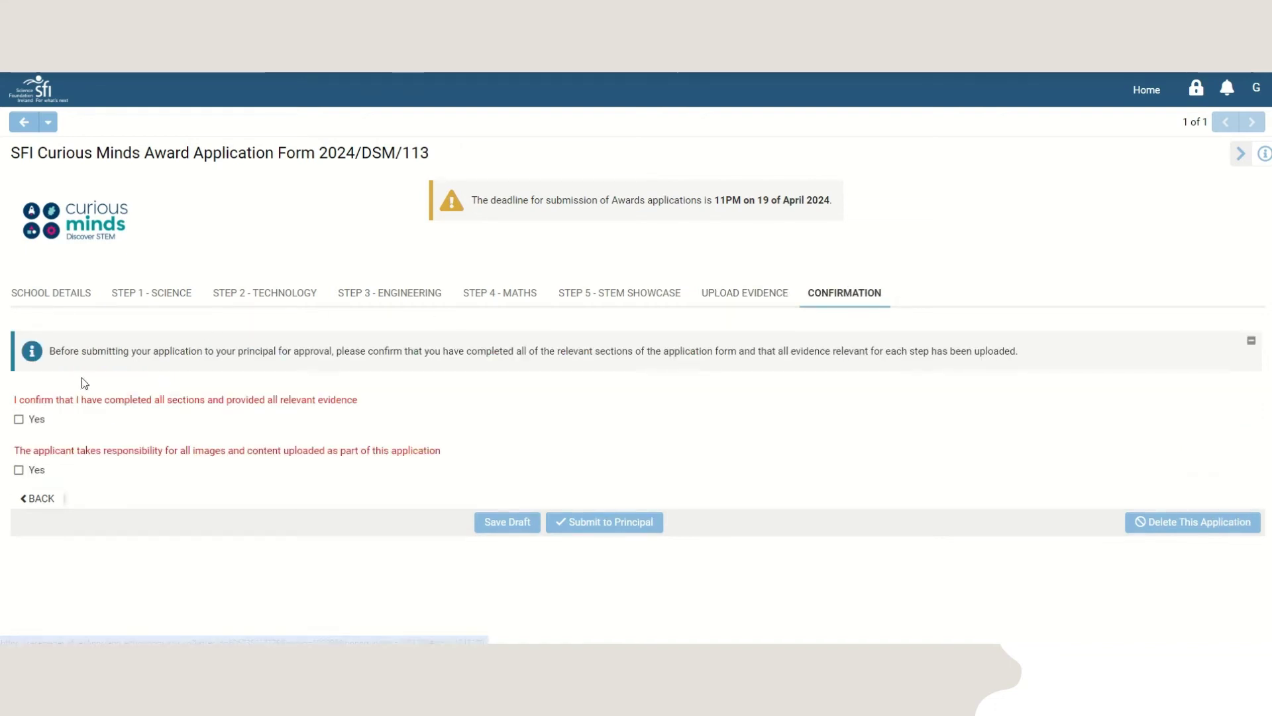
pyautogui.click(18, 421)
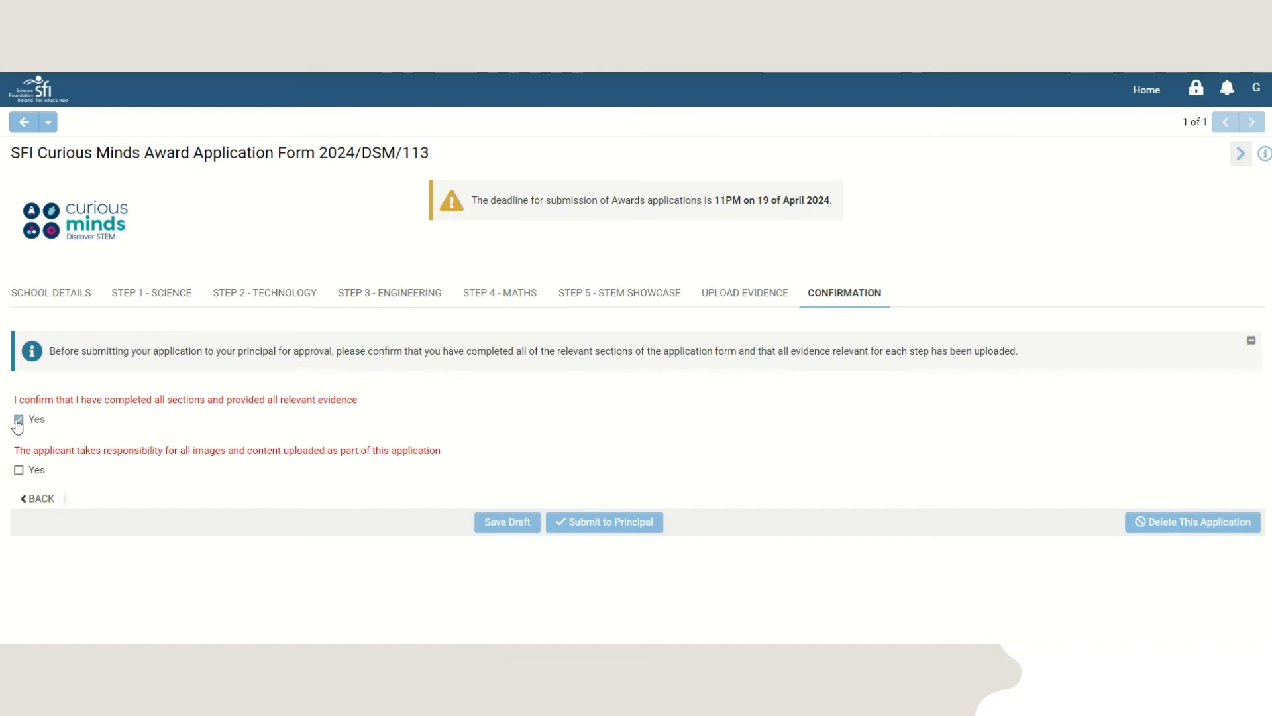
pyautogui.click(19, 471)
# Submit the Gold application to the principal
pyautogui.click(603, 530)
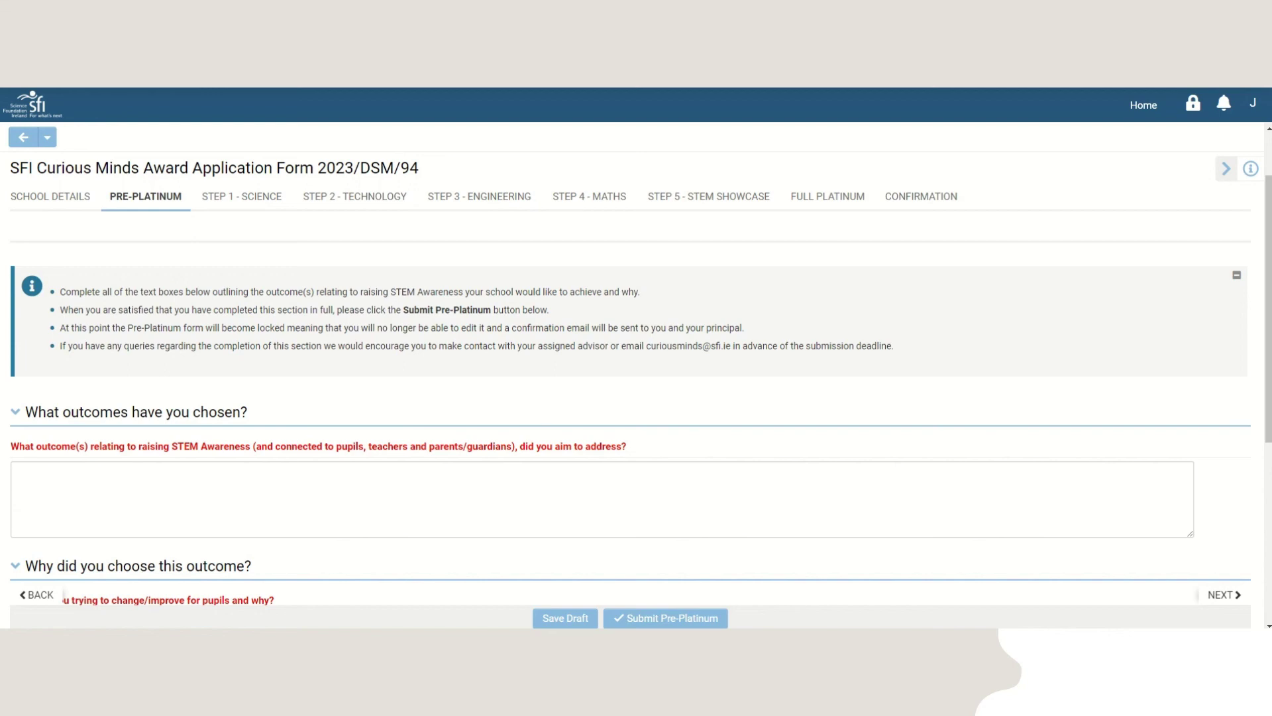
# Review the Pre-Platinum outcome questions, then move to the Full Platinum section
pyautogui.scroll(-2, 482, 376)
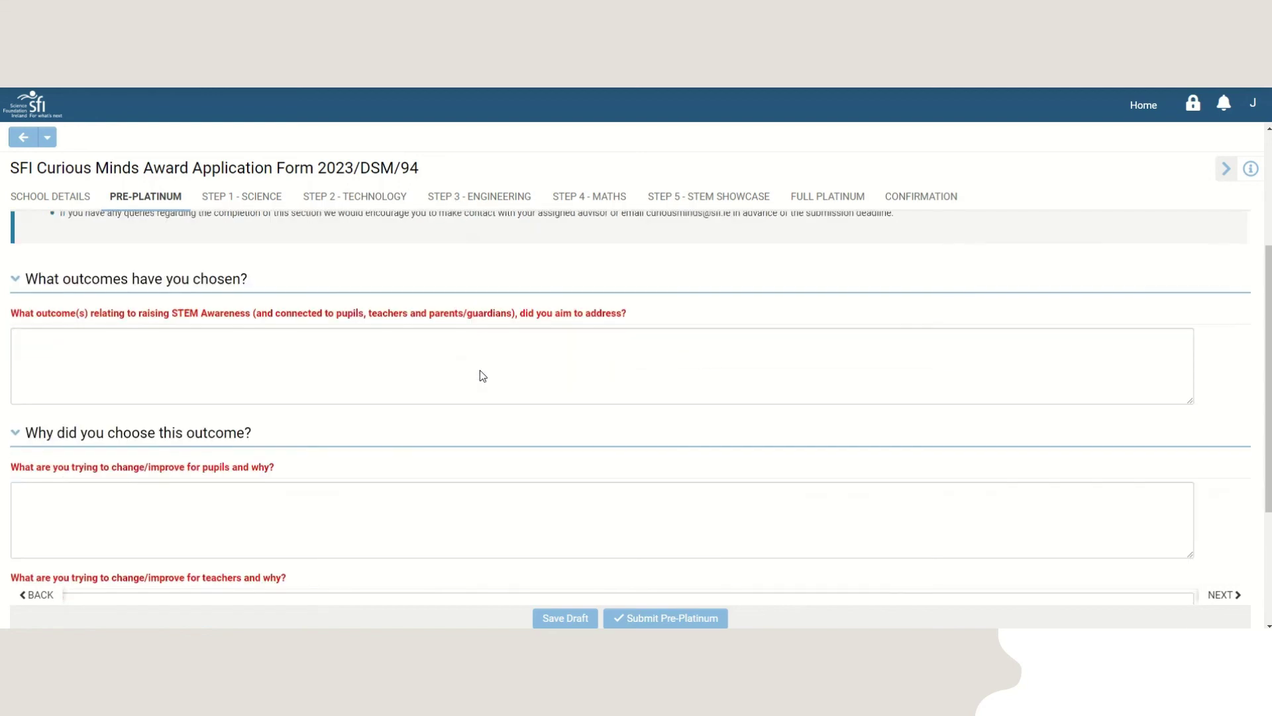
pyautogui.scroll(-3, 480, 371)
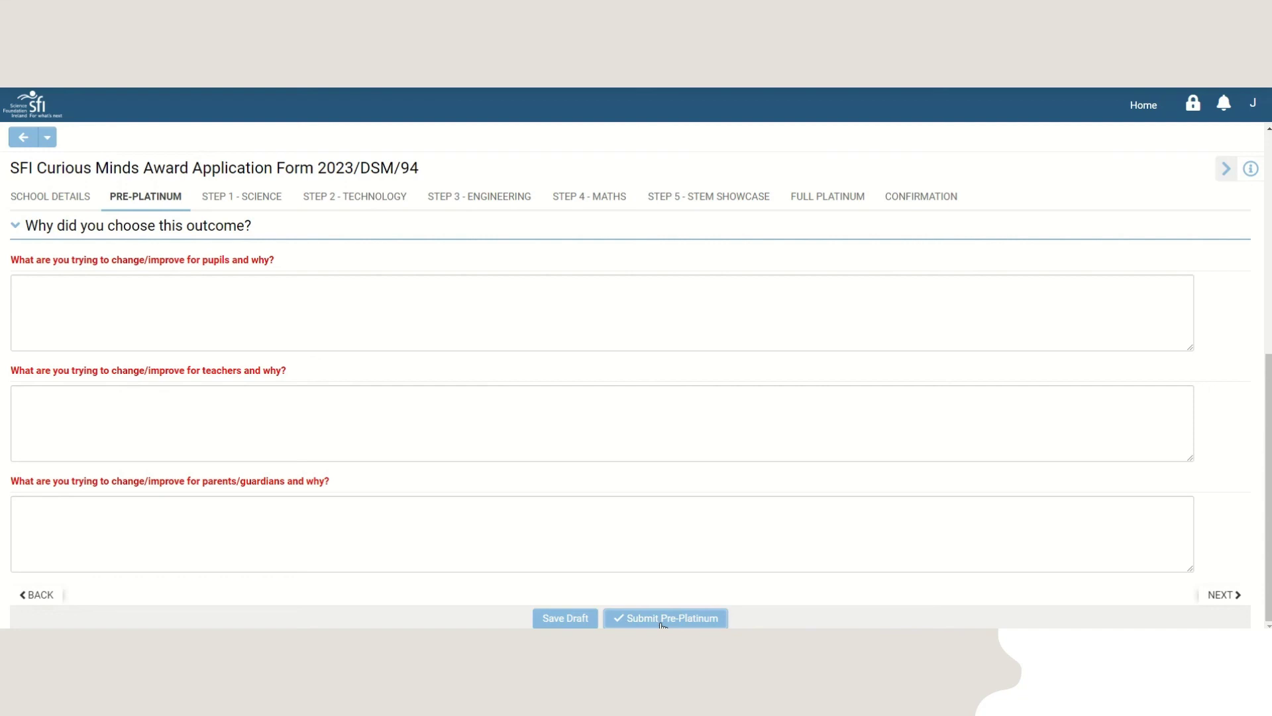
pyautogui.click(802, 197)
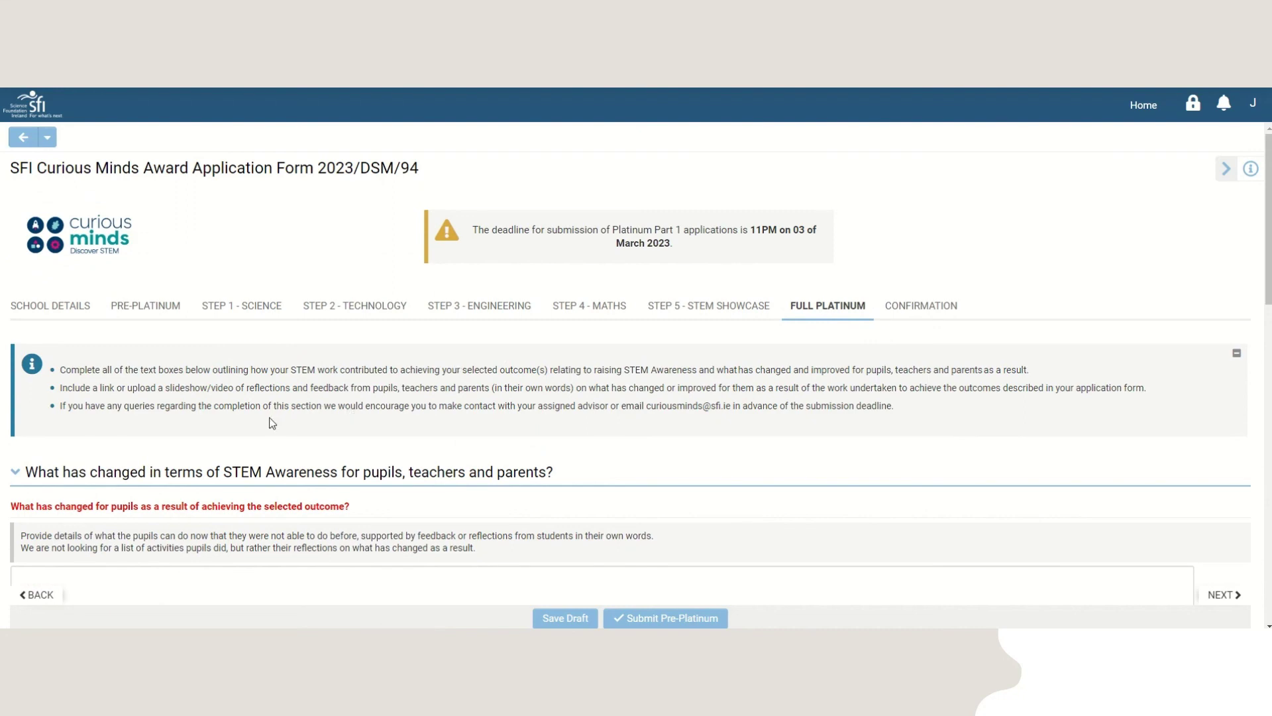
# Set Reflections to Links to video and Upload video files, then start a video upload
pyautogui.scroll(-3, 272, 422)
pyautogui.scroll(-5, 272, 422)
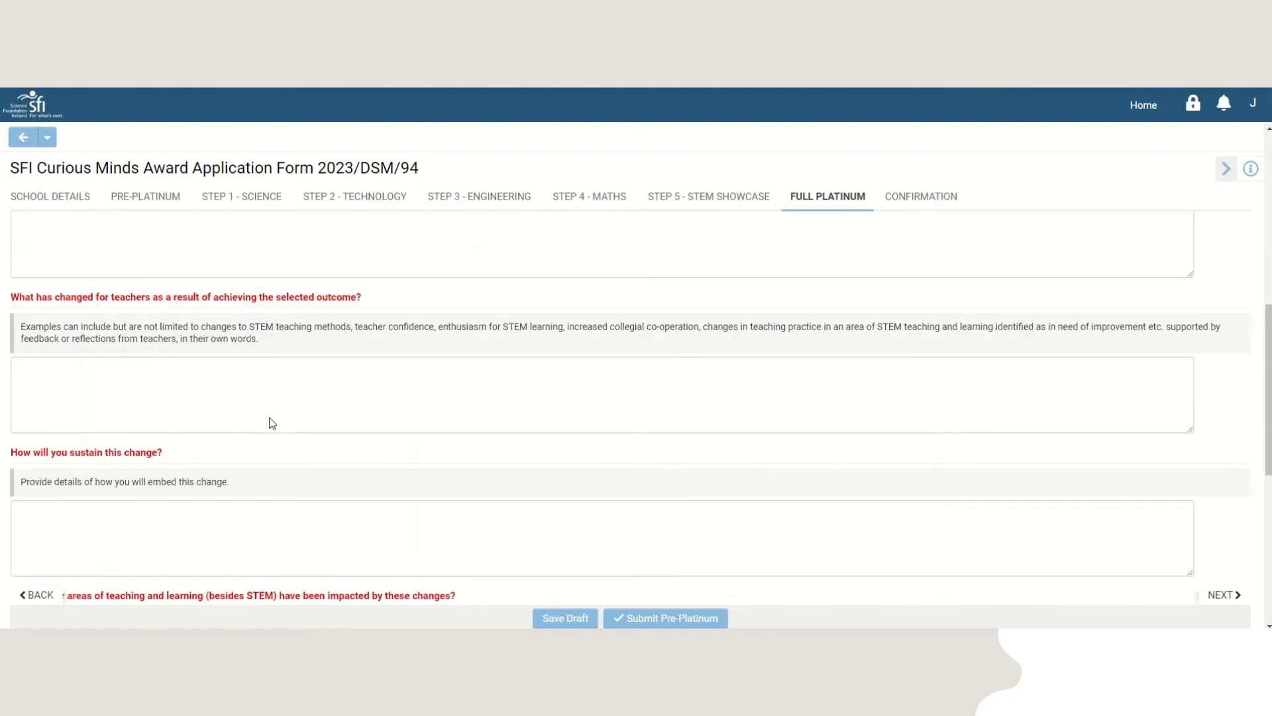
pyautogui.scroll(-1, 270, 422)
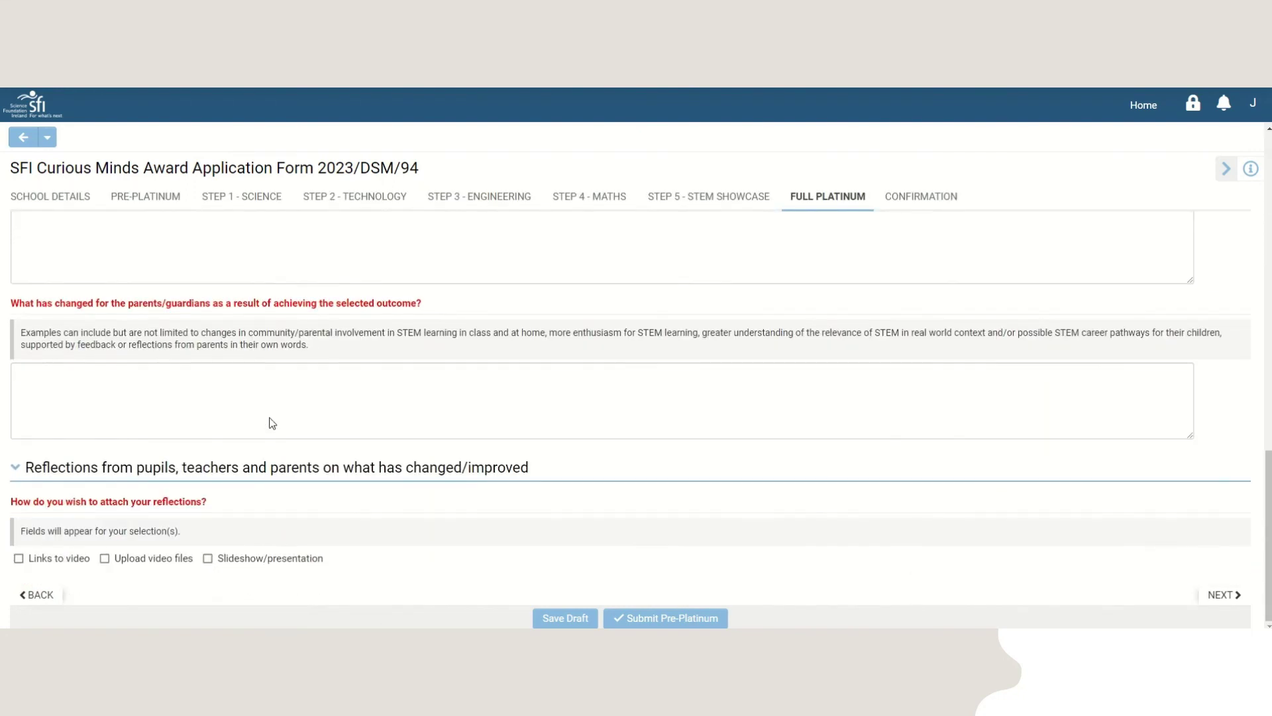
pyautogui.click(19, 559)
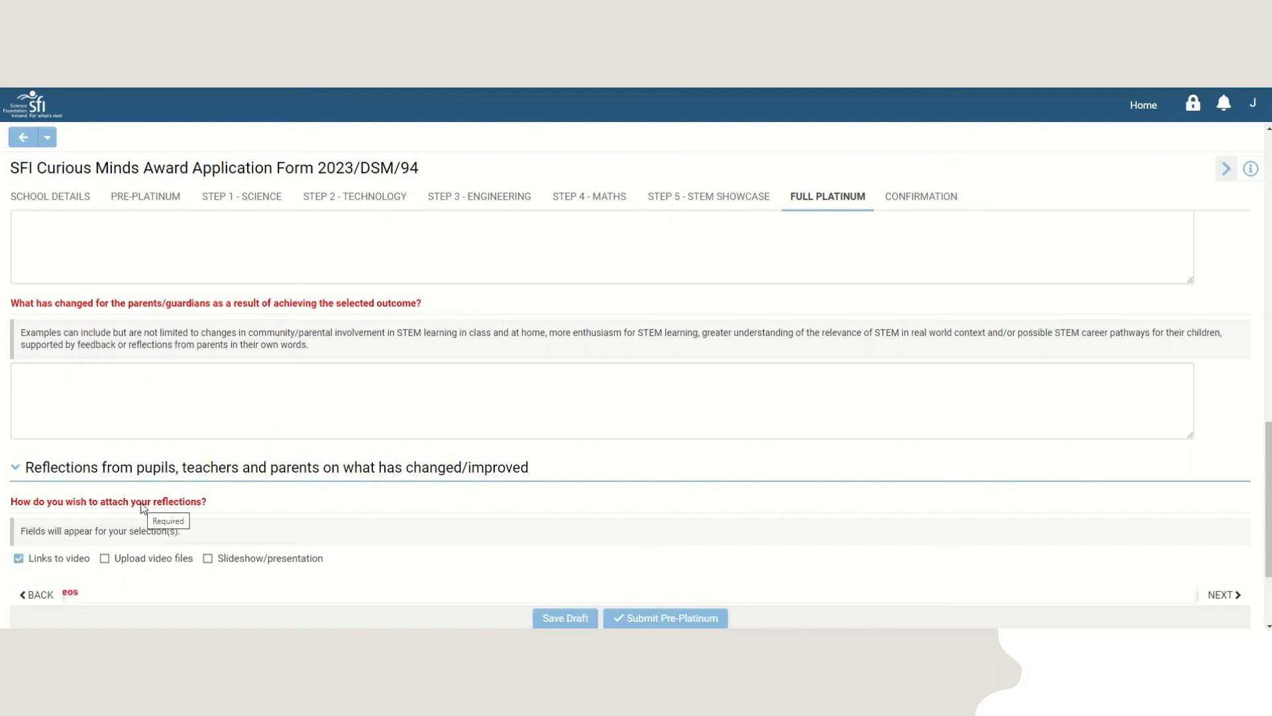
pyautogui.click(104, 560)
pyautogui.scroll(-3, 157, 510)
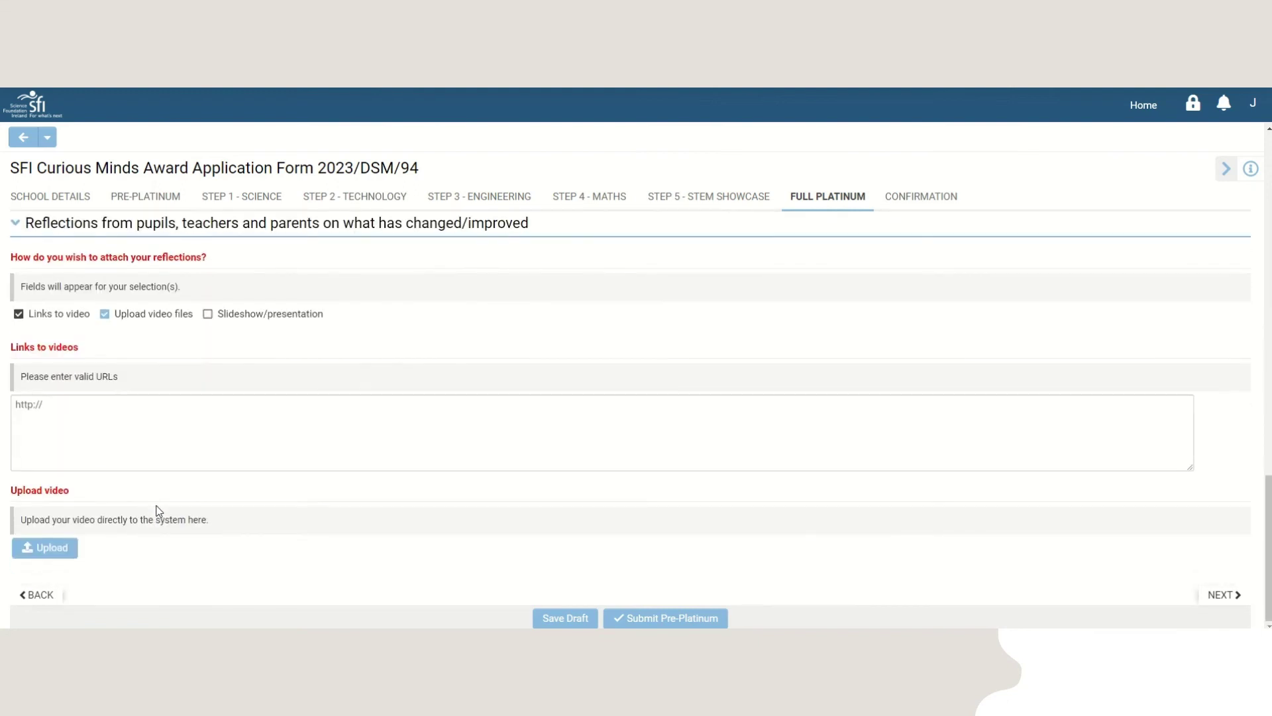
pyautogui.click(53, 554)
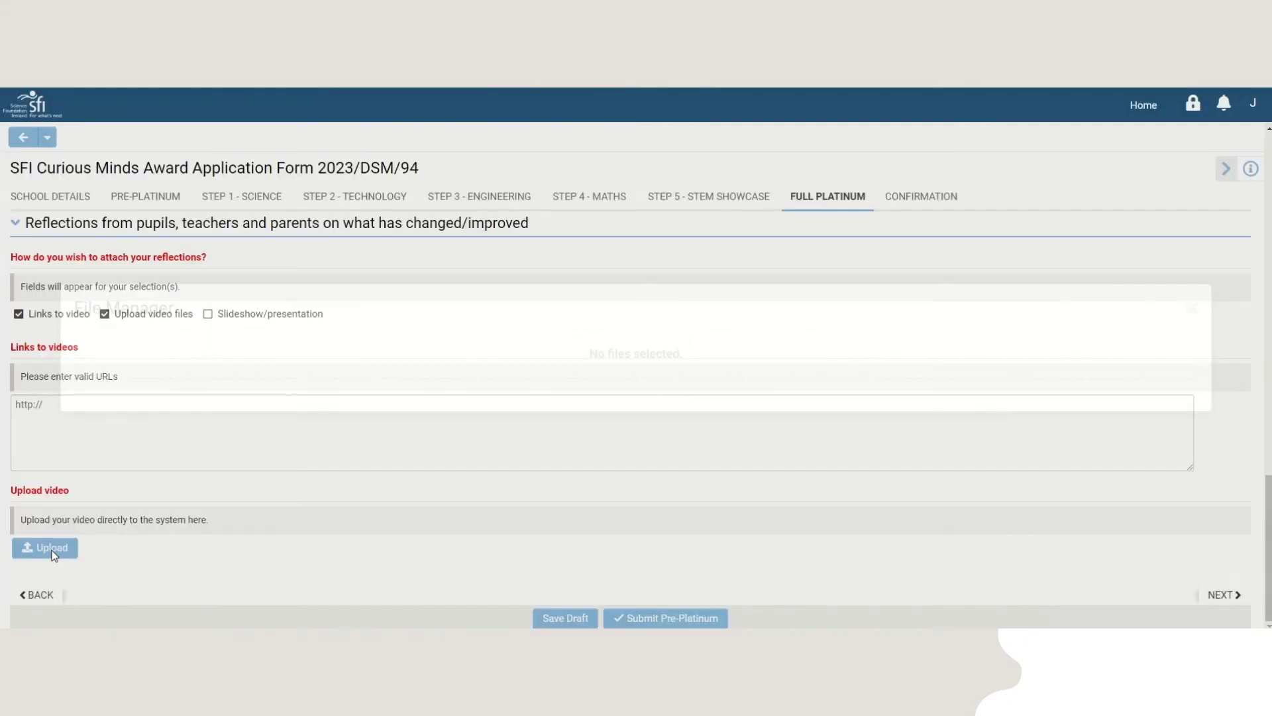